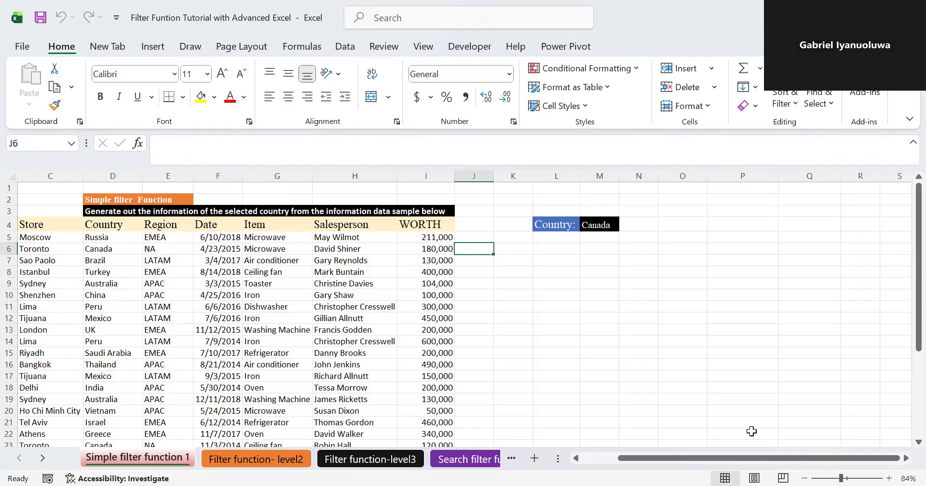
# - Look over the sales data table and the entries in its Country column
pyautogui.moveTo(686, 459); pyautogui.dragTo(635, 462)
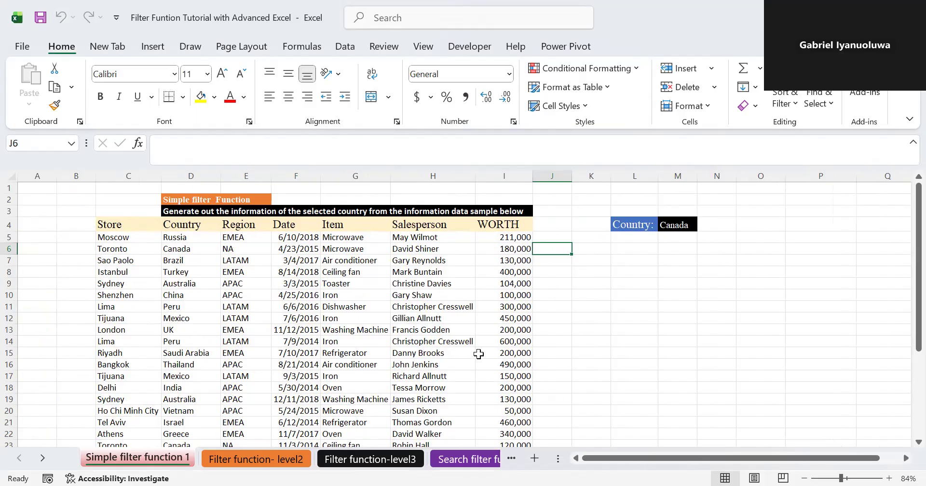
pyautogui.click(194, 249)
pyautogui.hotkey('ctrl', 'shift', 'Down')
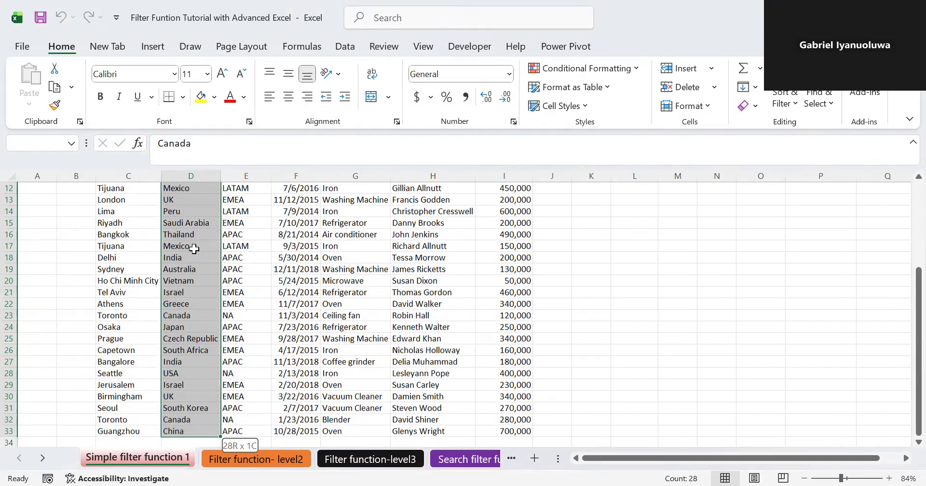
pyautogui.scroll(3, 194, 248)
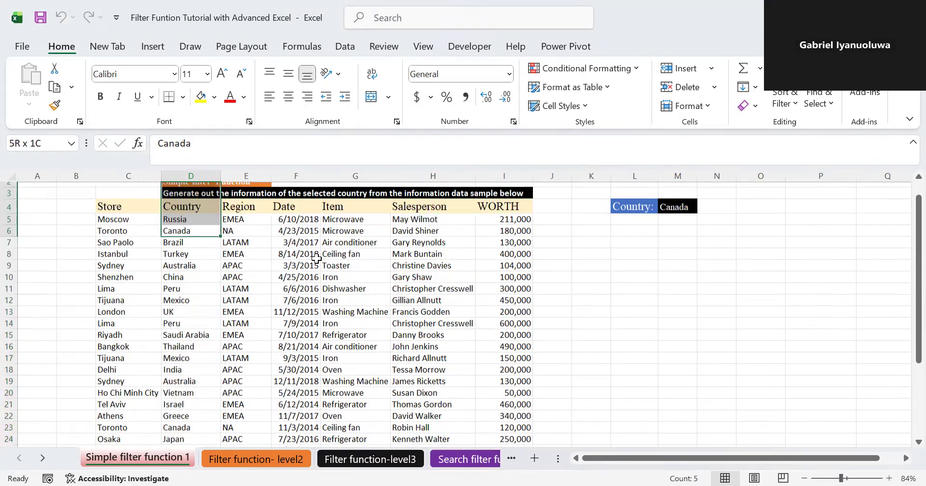
pyautogui.scroll(1, 317, 258)
pyautogui.click(334, 238)
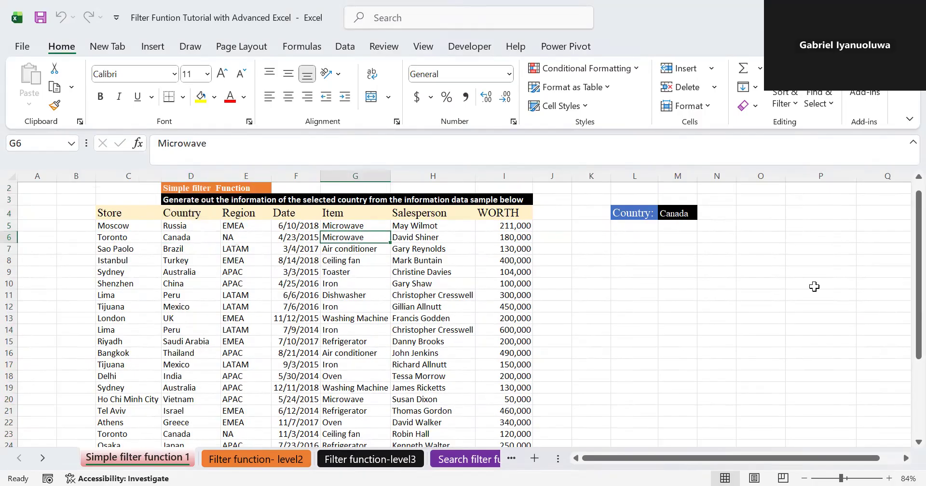
# - Start a FILTER formula in cell L6 with the whole data table including headers, C4:I33, as its array
pyautogui.click(632, 233)
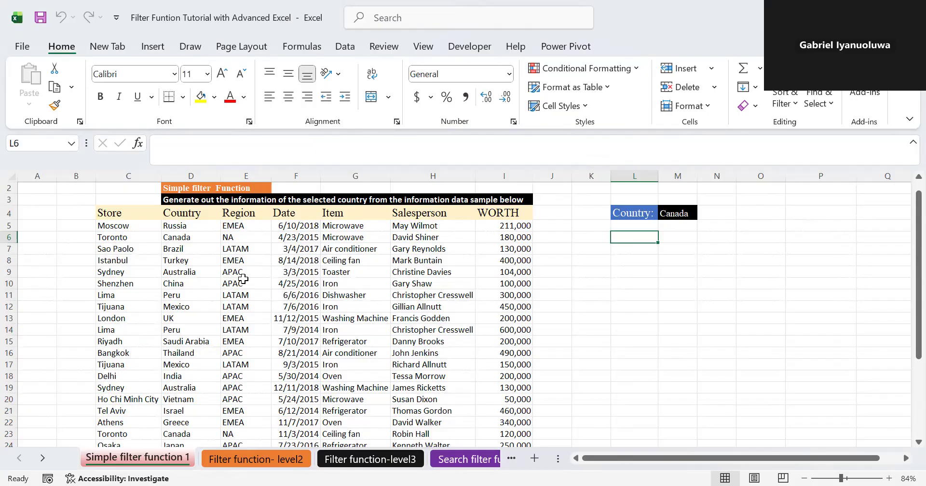
pyautogui.write('=f')
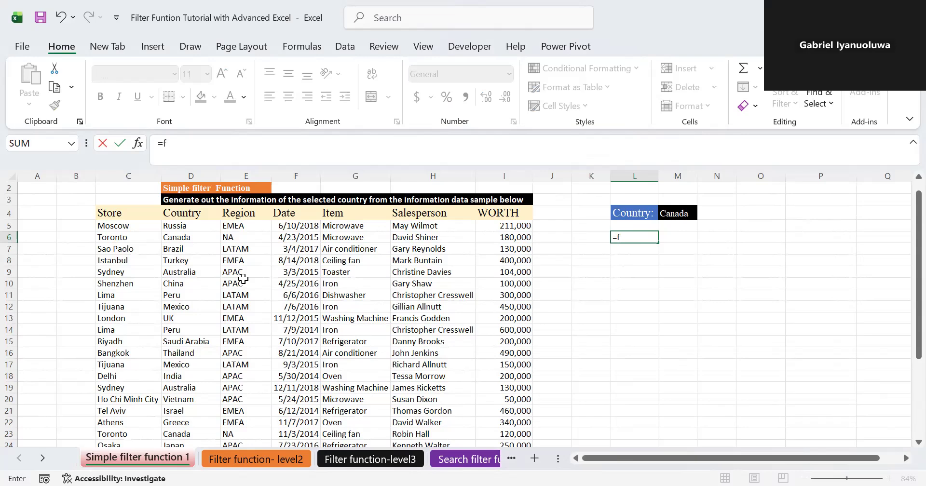
pyautogui.write('il')
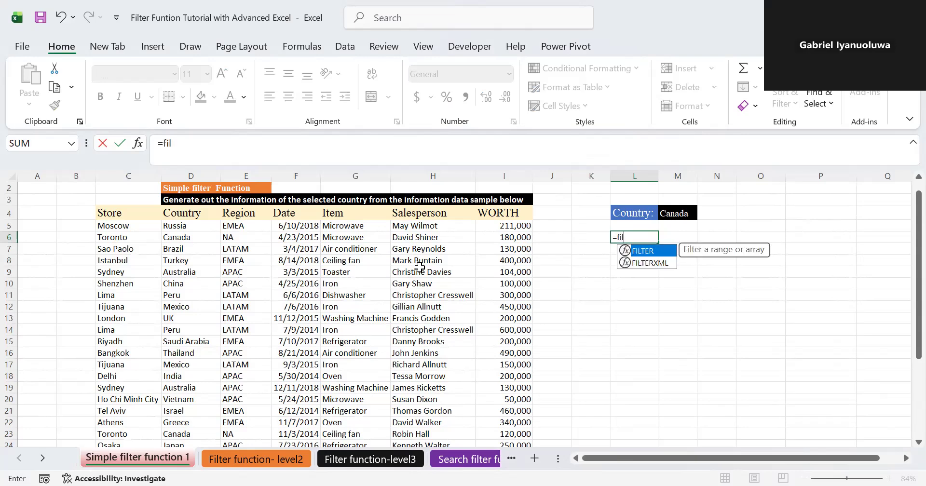
pyautogui.doubleClick(644, 251)
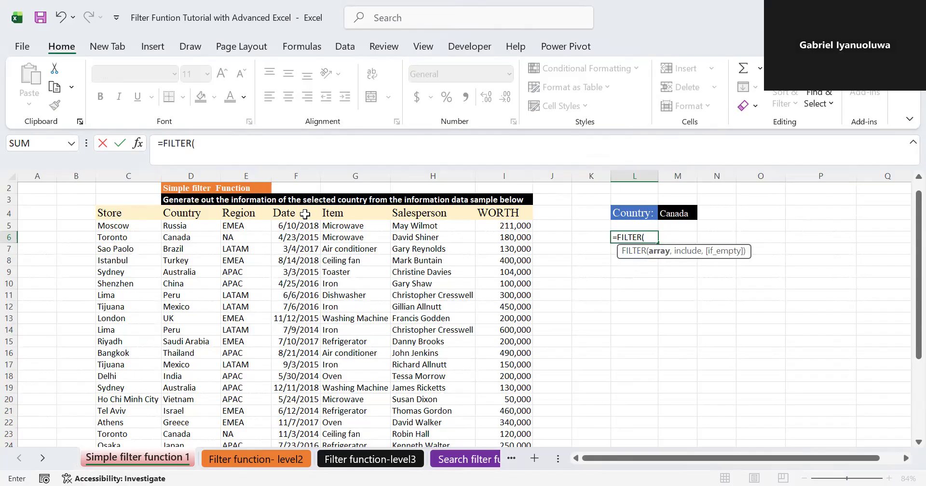
pyautogui.click(126, 218)
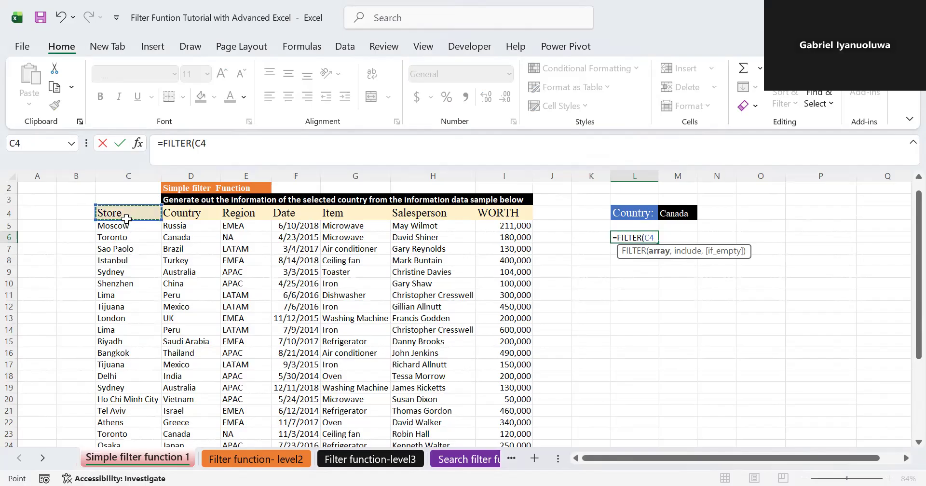
pyautogui.hotkey('ctrl', 'shift', 'Down')
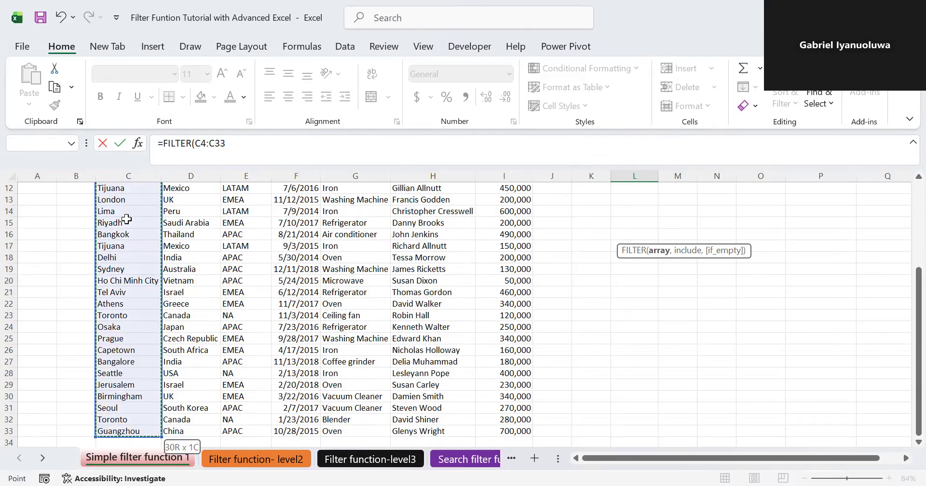
pyautogui.hotkey('ctrl', 'shift', 'Right')
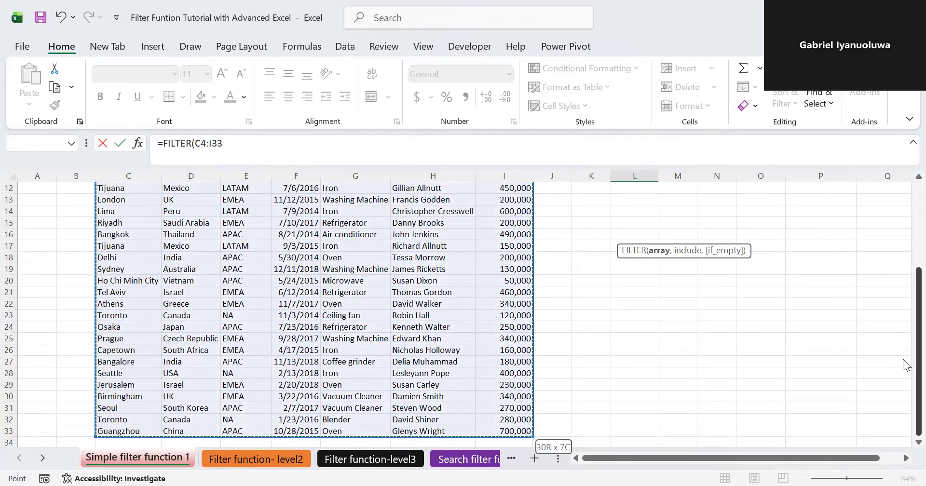
pyautogui.moveTo(905, 363); pyautogui.dragTo(904, 244)
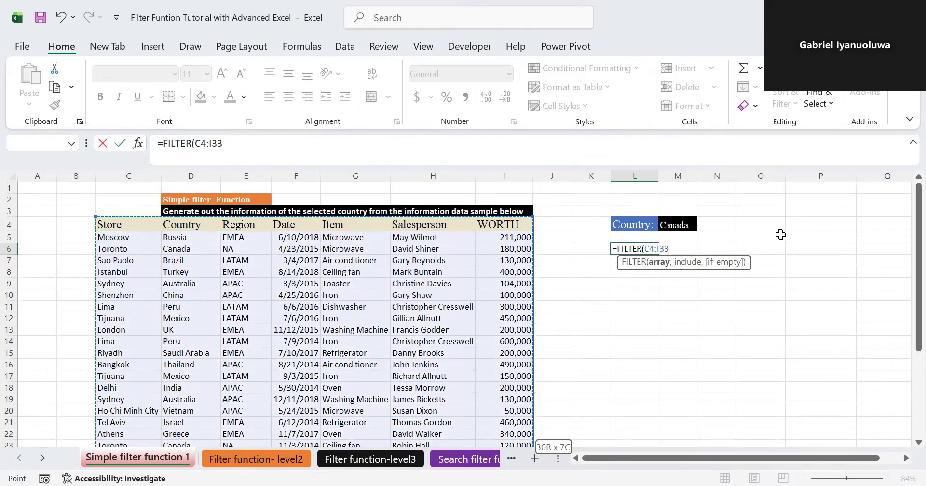
# - Complete the L6 formula with the include condition D4:D33=M4, matching the Country column to the selected country
pyautogui.write(',')
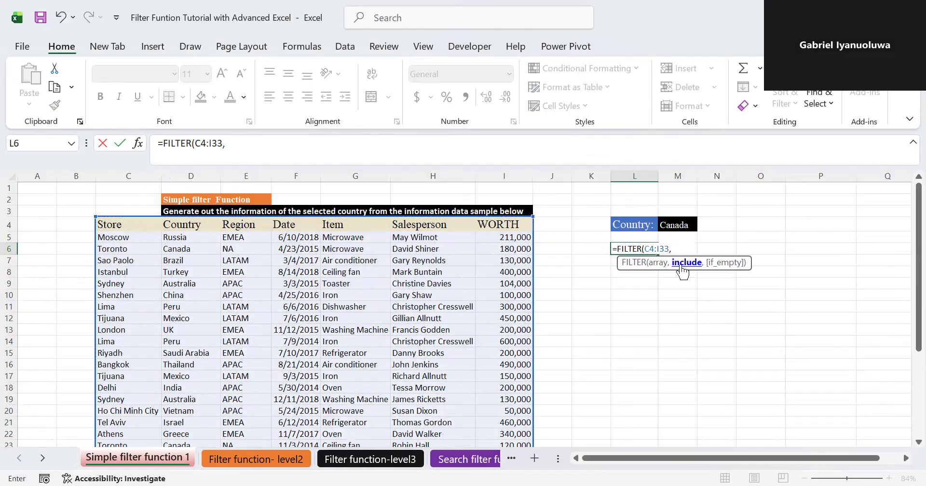
pyautogui.click(194, 225)
pyautogui.hotkey('ctrl', 'shift', 'Down')
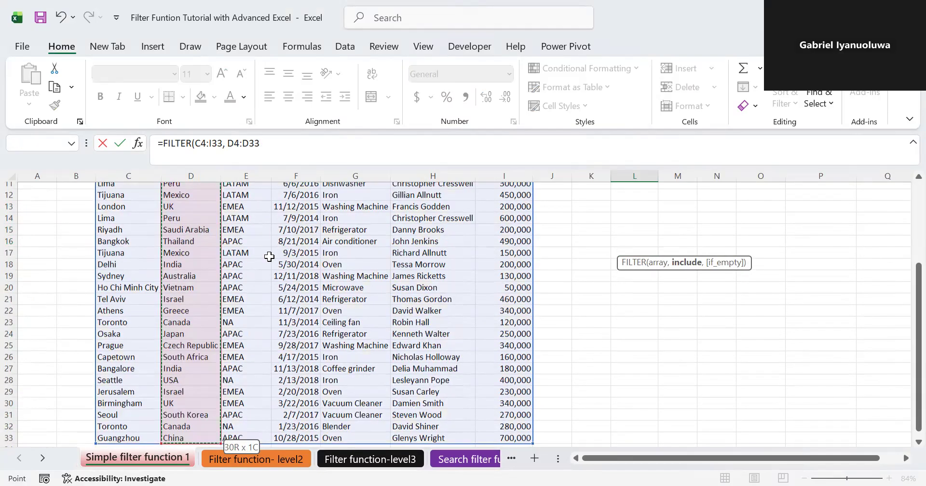
pyautogui.scroll(4, 903, 250)
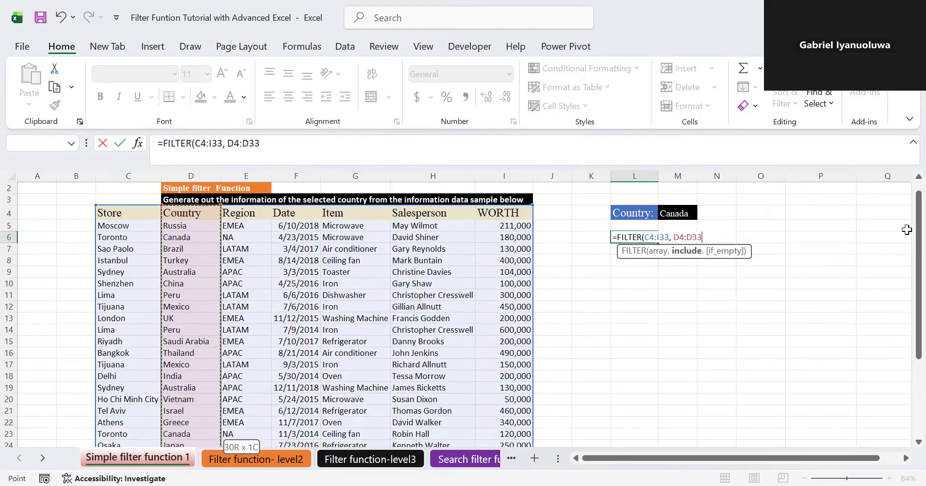
pyautogui.write('=')
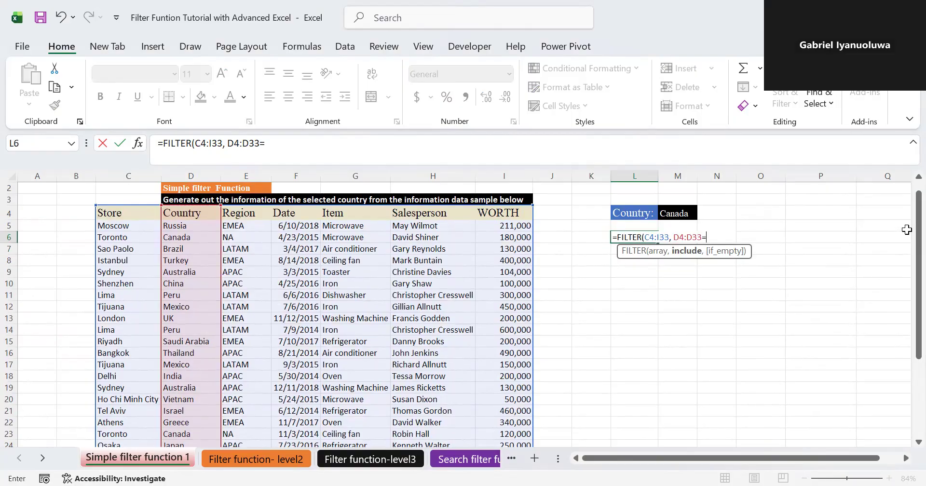
pyautogui.click(681, 214)
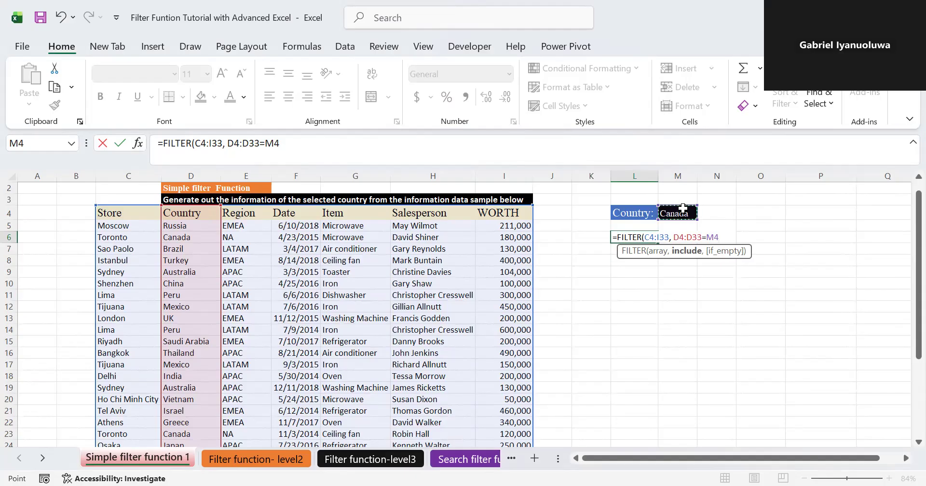
pyautogui.write(')')
pyautogui.press('Return')
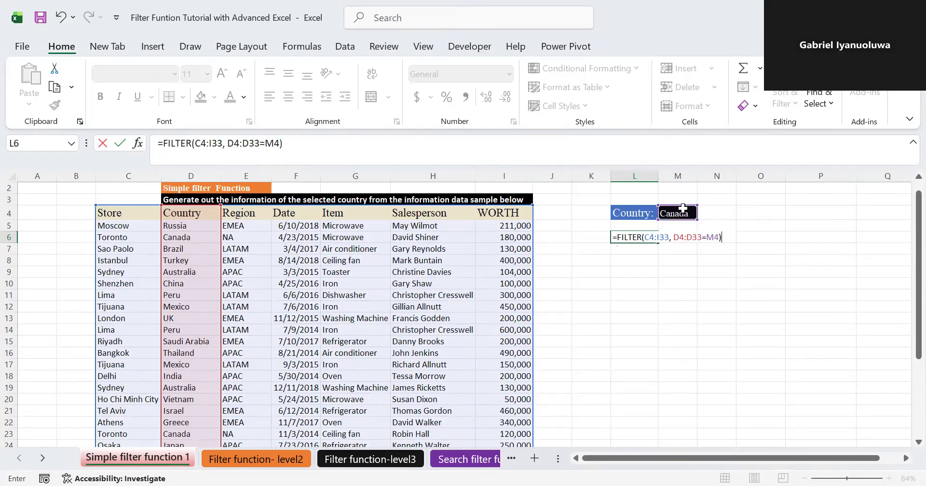
# - Test the filter by setting the country criterion in M4 to UK
pyautogui.moveTo(741, 462); pyautogui.dragTo(790, 459)
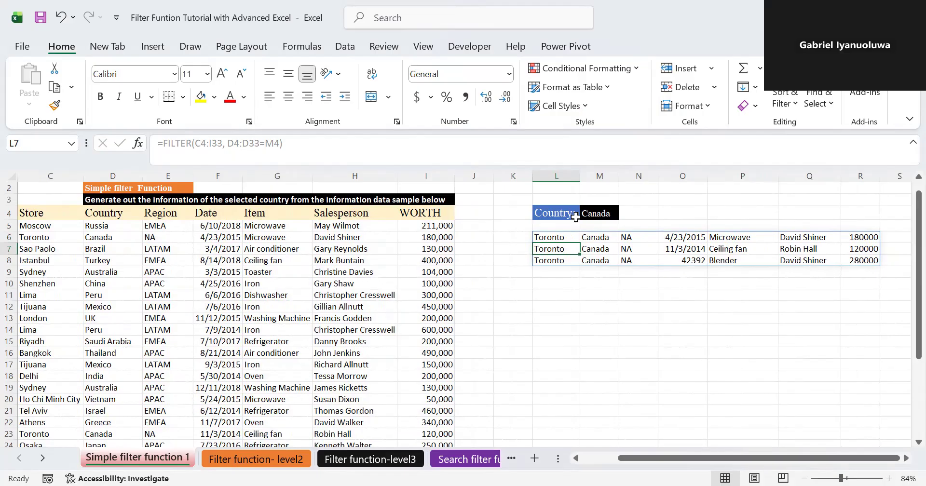
pyautogui.click(590, 209)
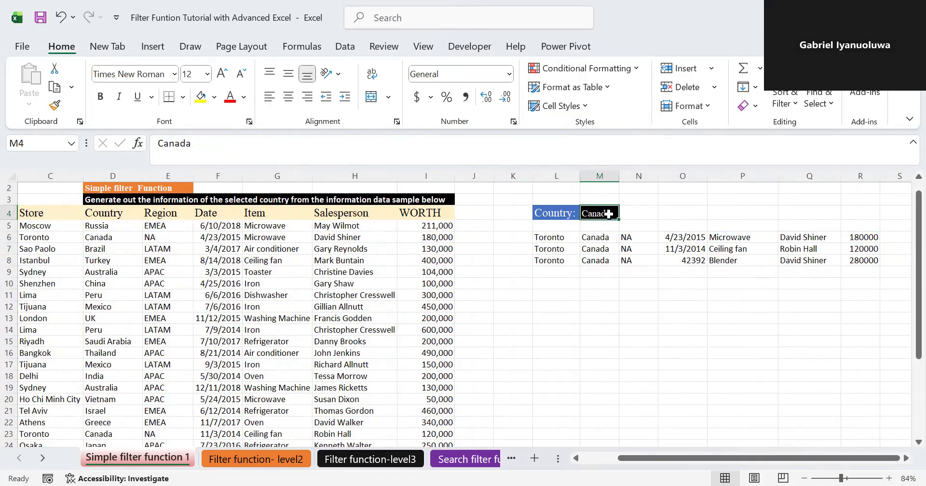
pyautogui.doubleClick(611, 214)
pyautogui.press('BackSpace')
pyautogui.press('BackSpace')
pyautogui.press('BackSpace')
pyautogui.press('BackSpace')
pyautogui.press('BackSpace')
pyautogui.press('BackSpace')
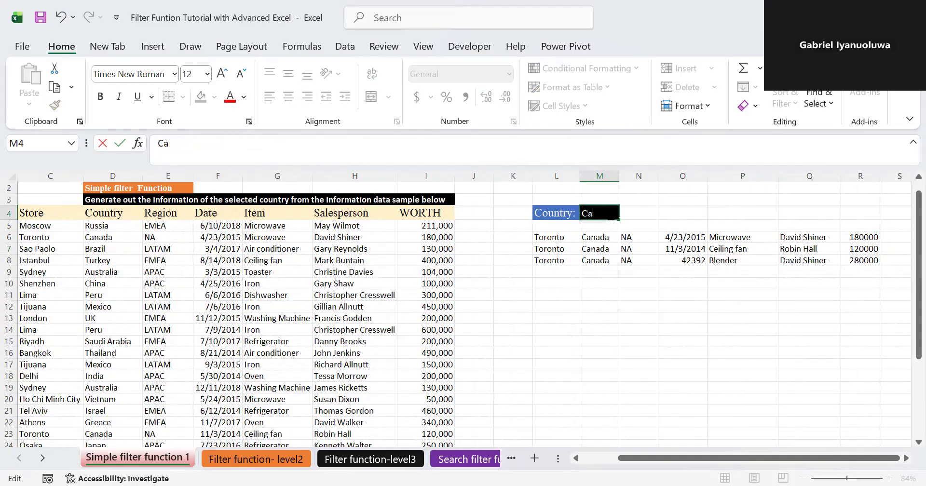
pyautogui.write('UK')
pyautogui.press('Return')
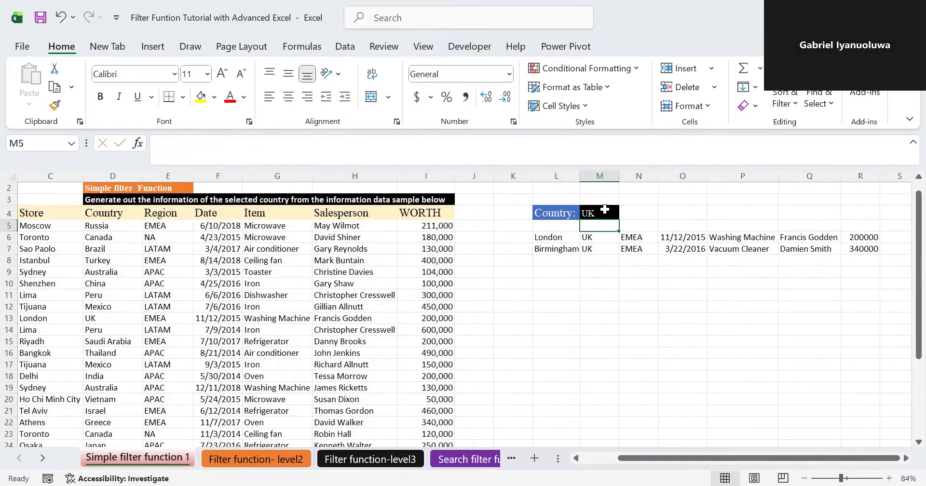
# - Change the country criterion in M4 to China
pyautogui.doubleClick(605, 209)
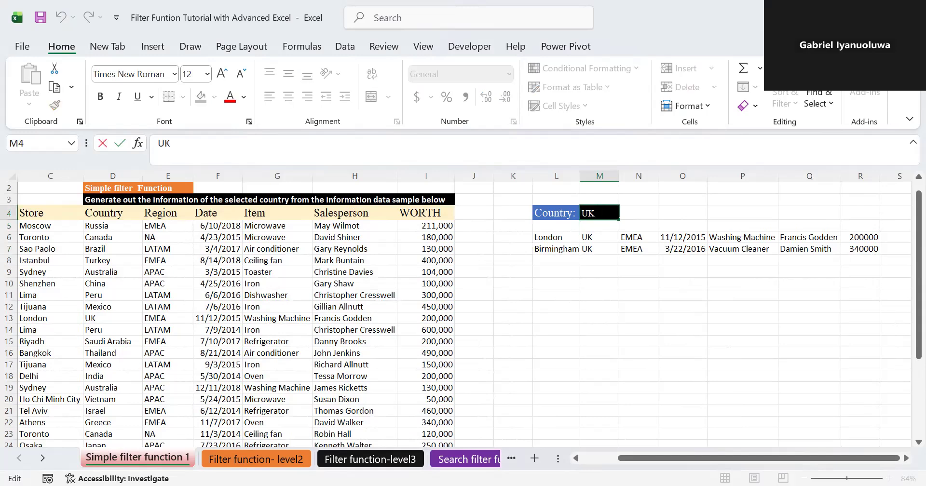
pyautogui.press('BackSpace')
pyautogui.press('BackSpace')
pyautogui.write('China')
pyautogui.press('Return')
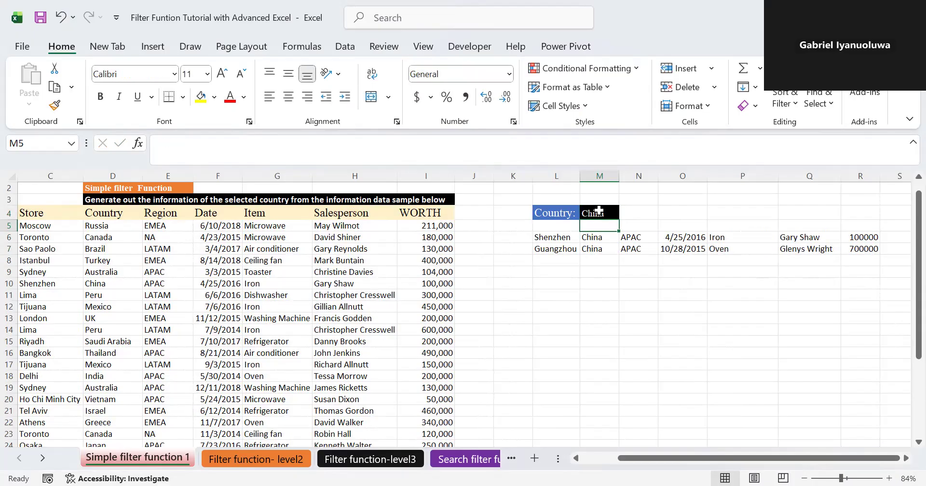
# - Set the country criterion in M4 back to Canada
pyautogui.click(599, 212)
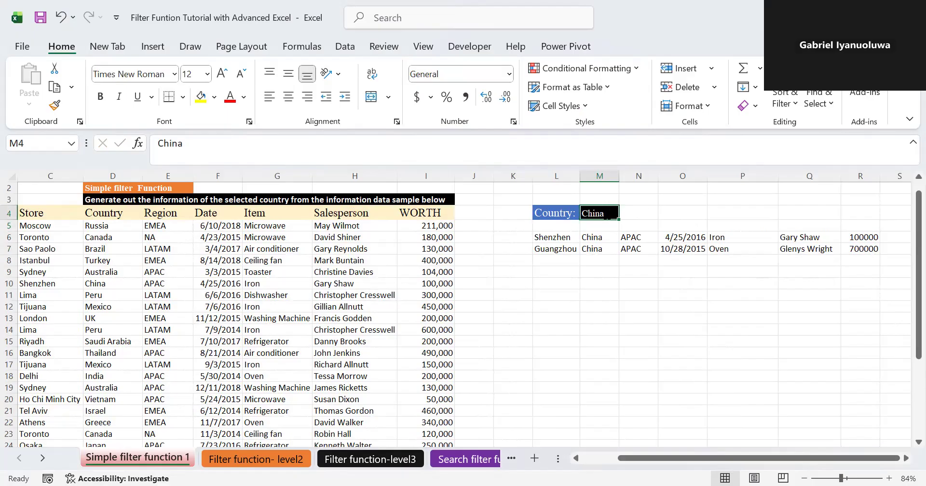
pyautogui.doubleClick(600, 213)
pyautogui.press('BackSpace')
pyautogui.press('BackSpace')
pyautogui.press('BackSpace')
pyautogui.press('BackSpace')
pyautogui.press('BackSpace')
pyautogui.write('Canada')
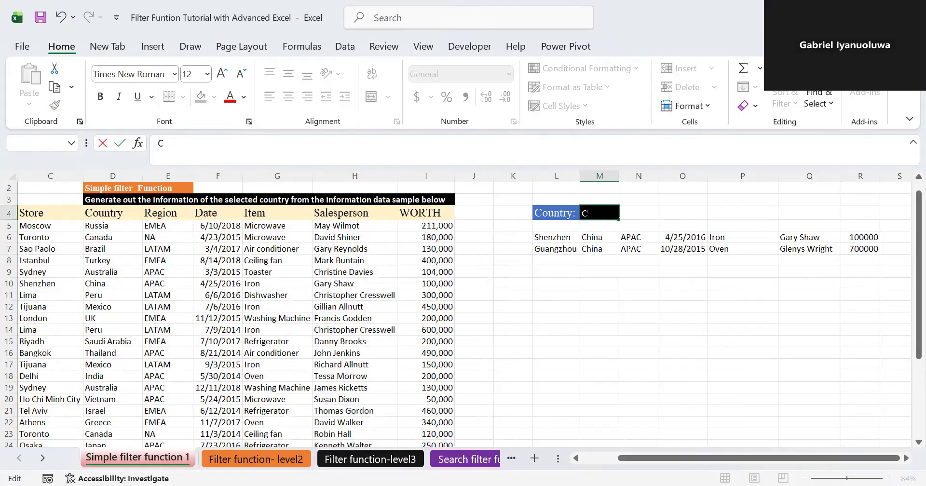
pyautogui.press('Return')
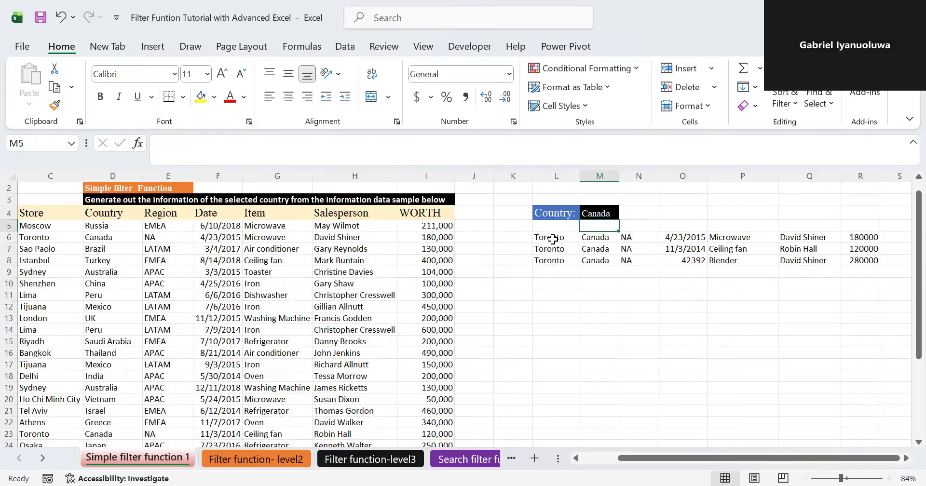
# - Inspect the ranges referenced by the FILTER formula in L6, leaving the formula as it is
pyautogui.click(558, 236)
pyautogui.doubleClick(558, 237)
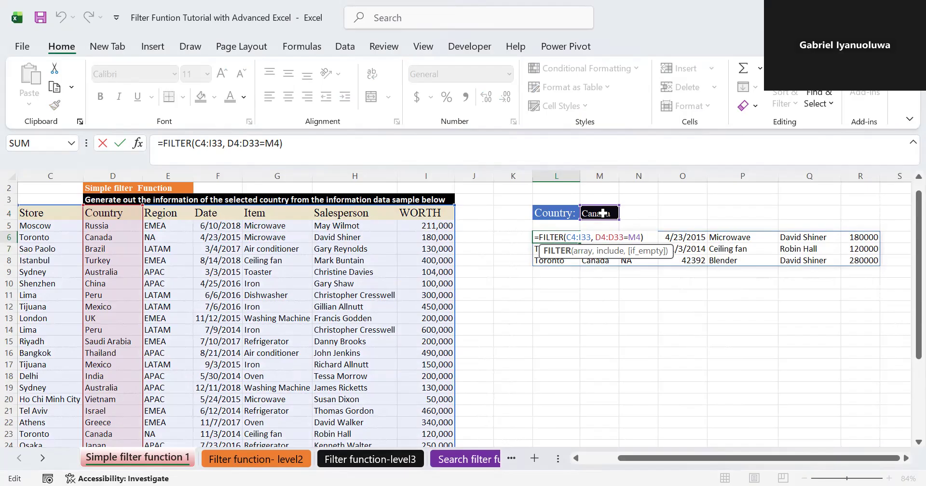
pyautogui.press('Return')
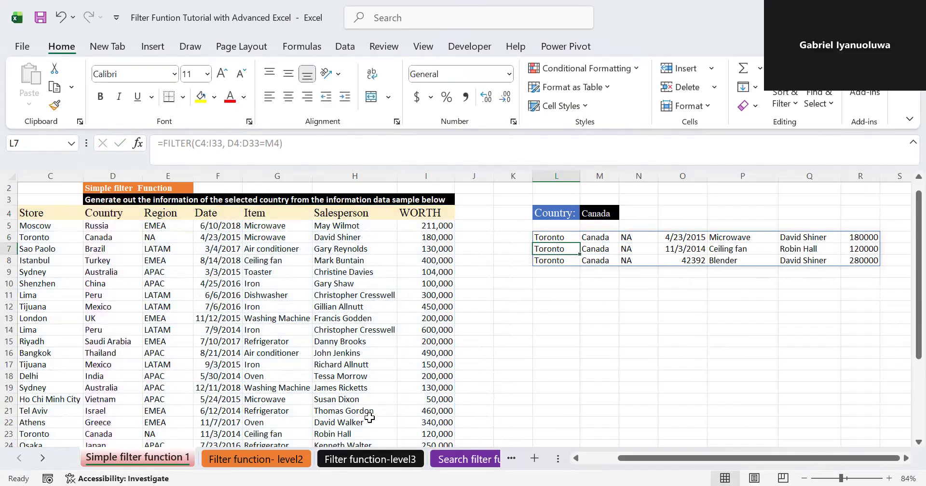
# - Look over the Filter function- level2 sheet and return to the Simple filter function 1 sheet
pyautogui.click(266, 457)
pyautogui.moveTo(903, 322); pyautogui.dragTo(907, 229)
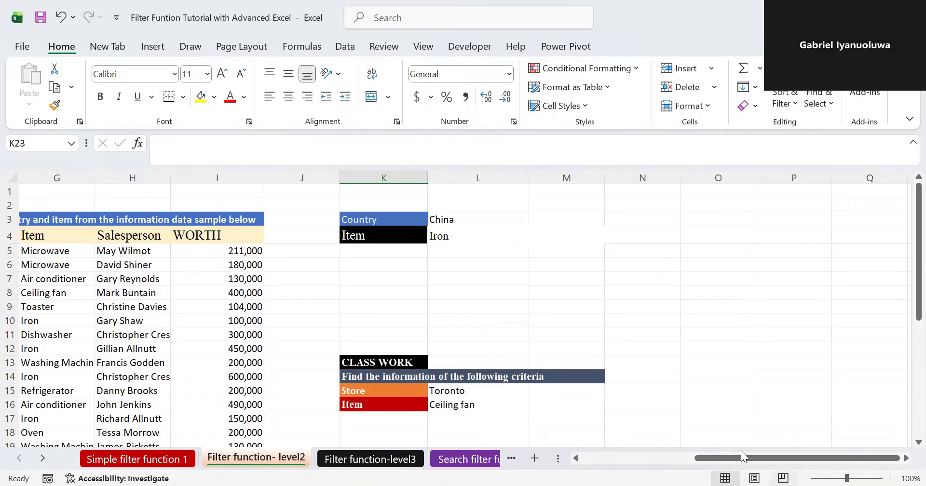
pyautogui.moveTo(742, 457); pyautogui.dragTo(665, 460)
pyautogui.click(176, 459)
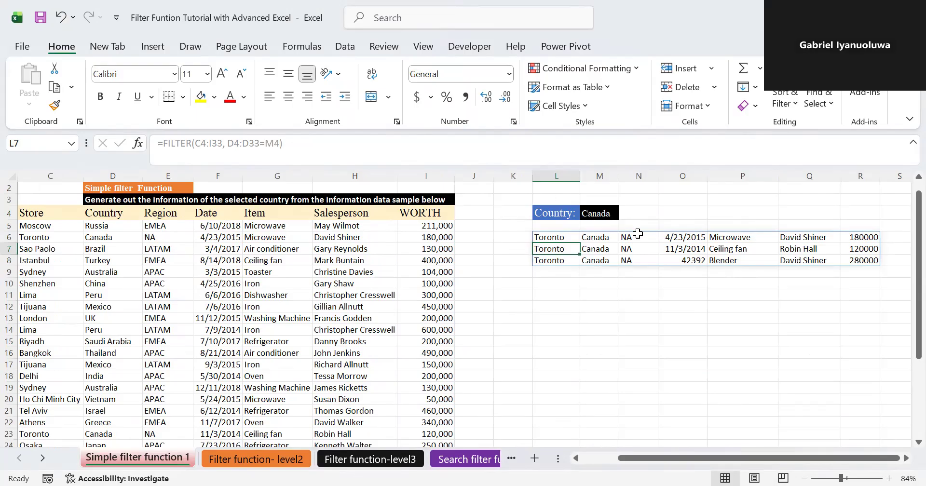
# - On the Filter function- level2 sheet, start a FILTER formula in K7 with the data table C4:I33 as its array
pyautogui.click(264, 458)
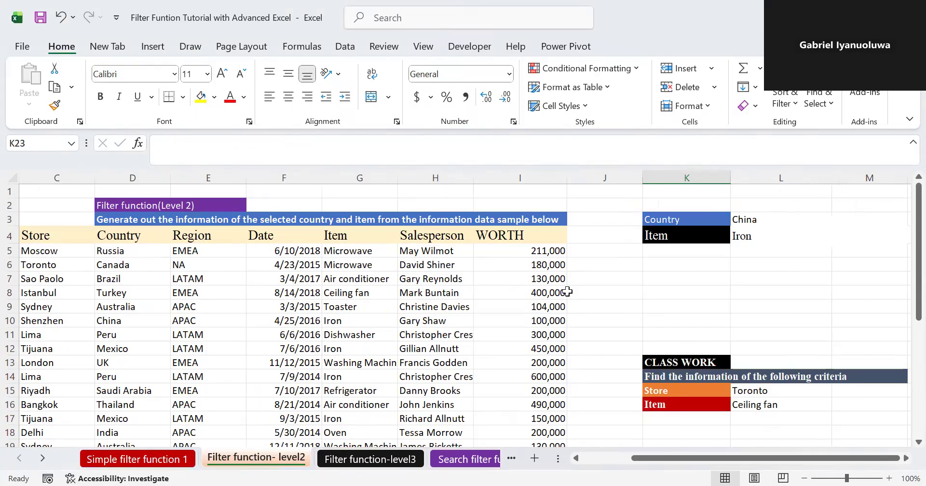
pyautogui.moveTo(701, 457); pyautogui.dragTo(735, 451)
pyautogui.click(676, 275)
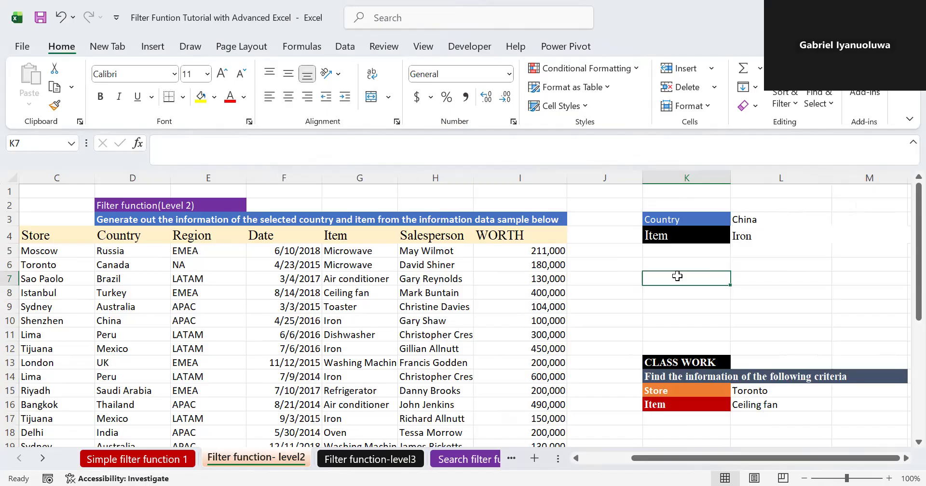
pyautogui.write('=')
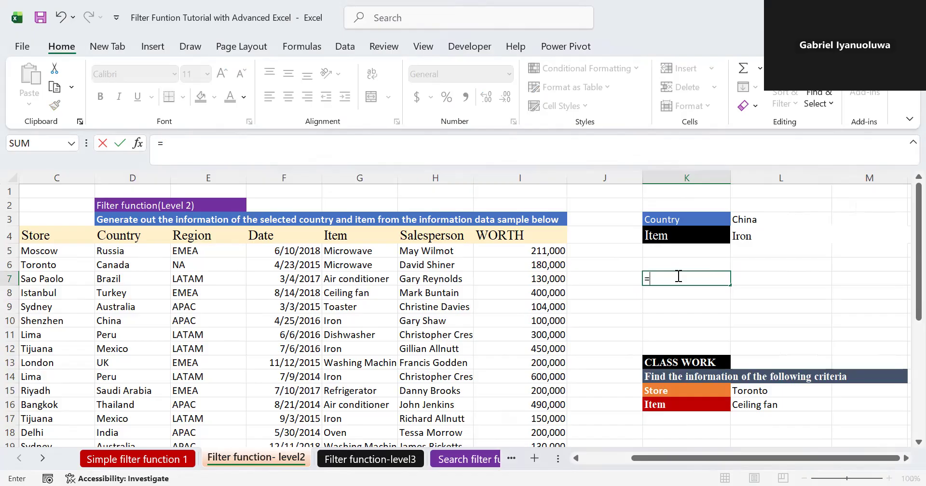
pyautogui.write('fil')
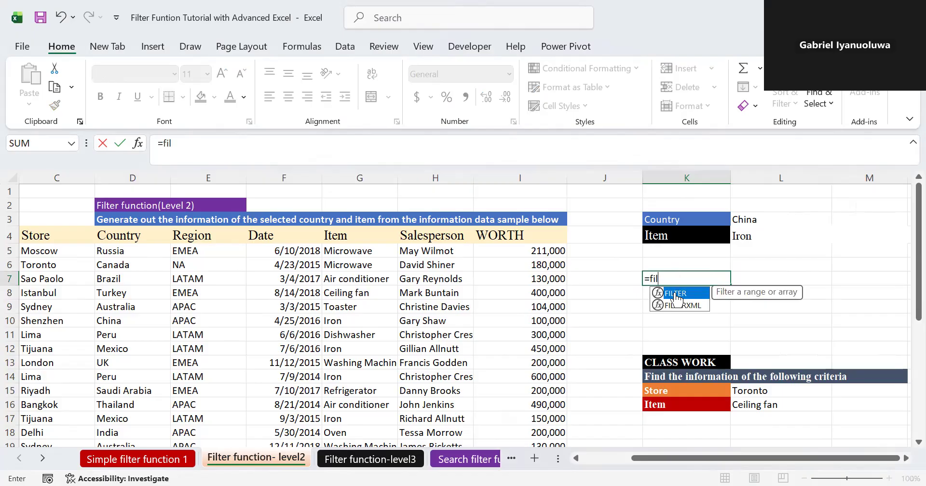
pyautogui.doubleClick(674, 293)
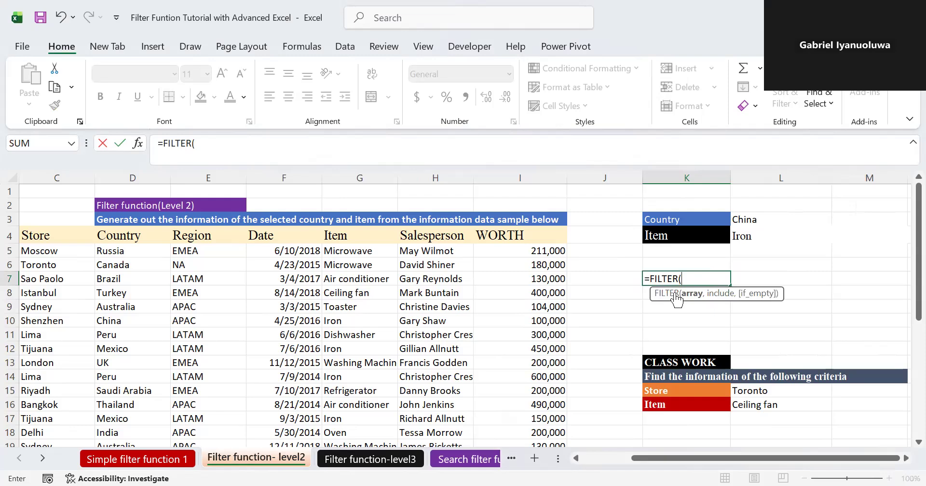
pyautogui.click(36, 237)
pyautogui.hotkey('ctrl', 'shift', 'Down')
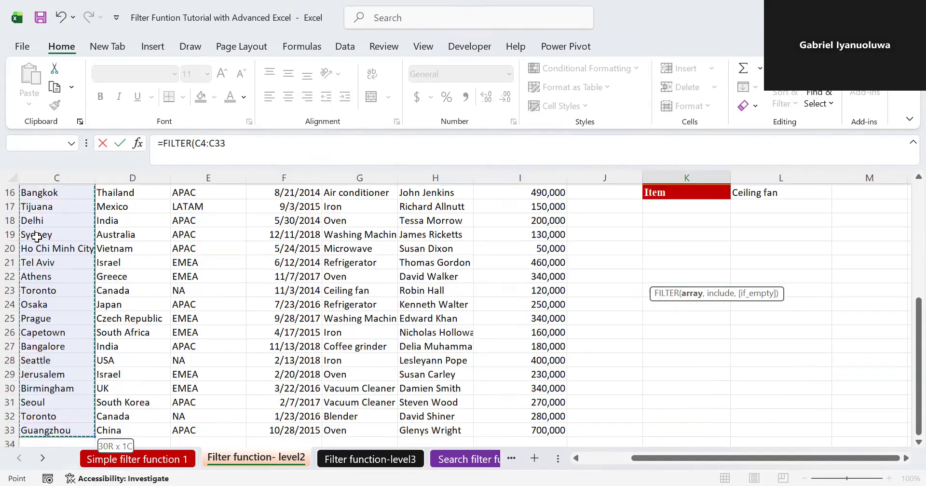
pyautogui.hotkey('ctrl', 'shift', 'Right')
pyautogui.moveTo(903, 383); pyautogui.dragTo(903, 263)
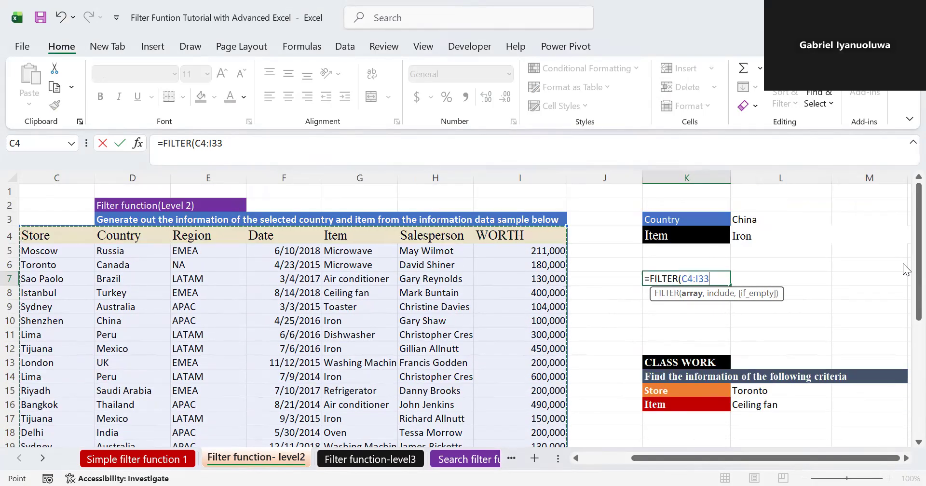
# - Add the bracketed country condition (D4:D33=L3) as the include argument of the K7 formula
pyautogui.write(', (')
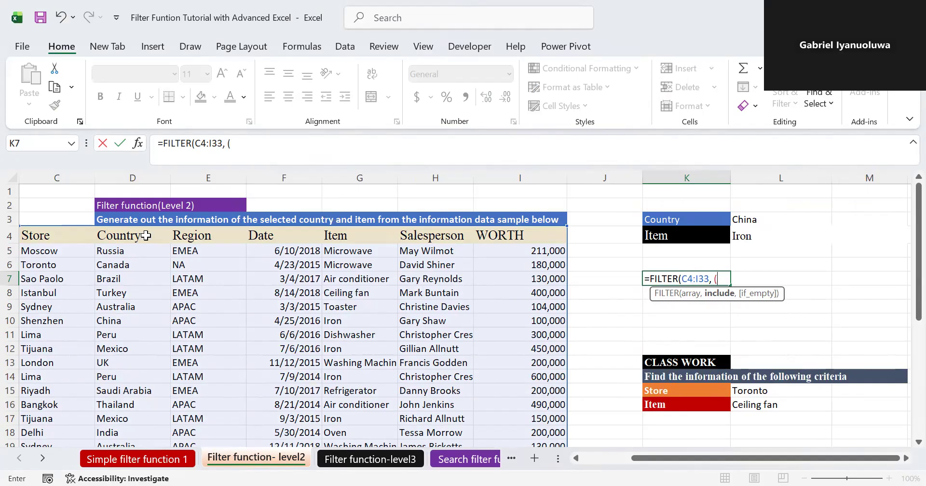
pyautogui.click(131, 235)
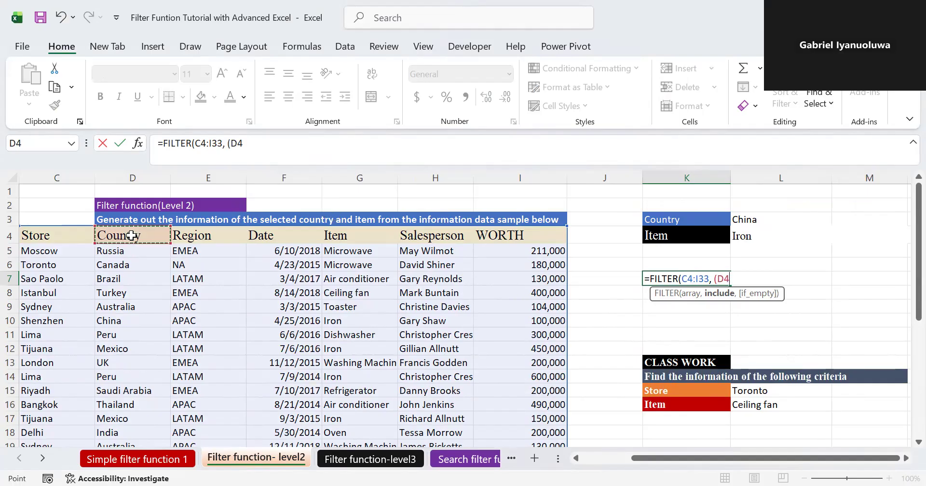
pyautogui.hotkey('ctrl', 'shift', 'Down')
pyautogui.moveTo(905, 365); pyautogui.dragTo(904, 201)
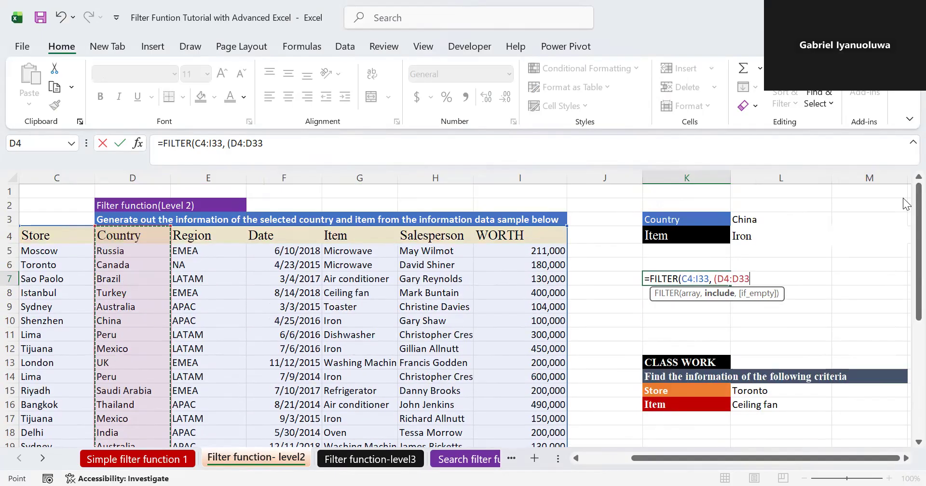
pyautogui.write('=')
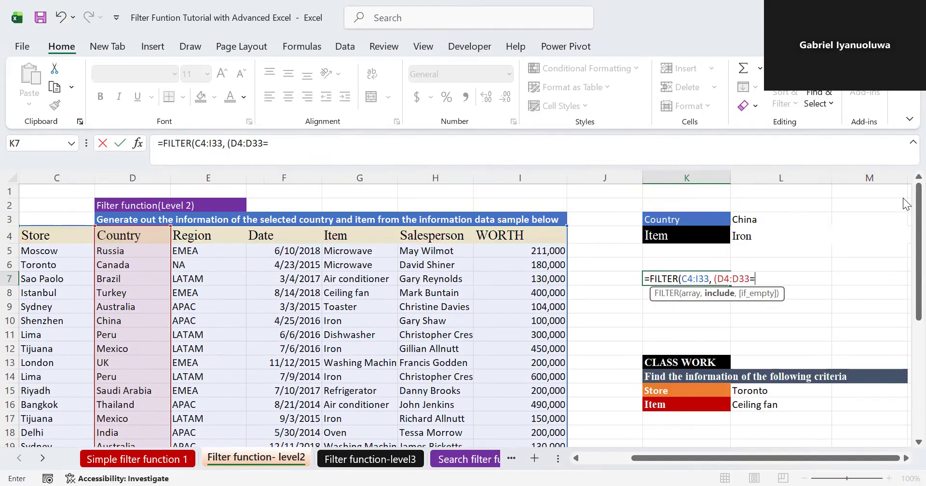
pyautogui.click(752, 217)
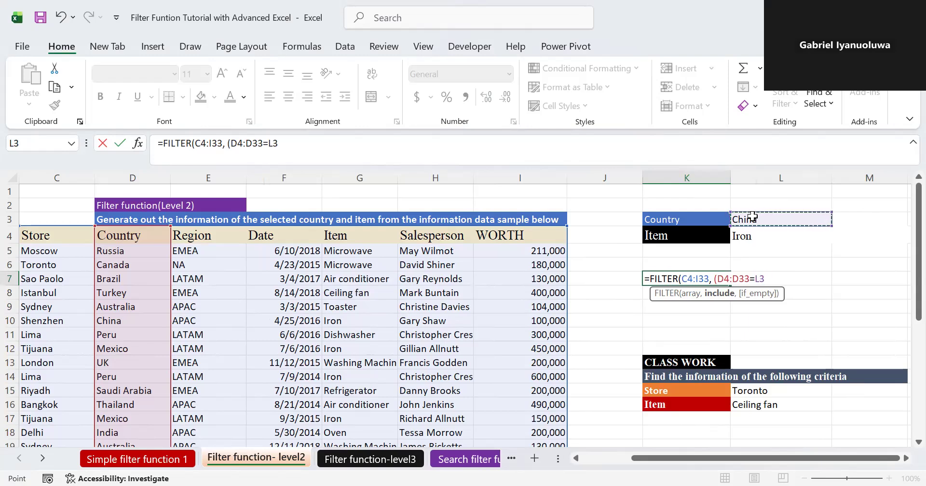
pyautogui.write(')')
# - Multiply the country condition by the item condition (G4:G33=L4) and complete the FILTER formula in K7
pyautogui.write('(')
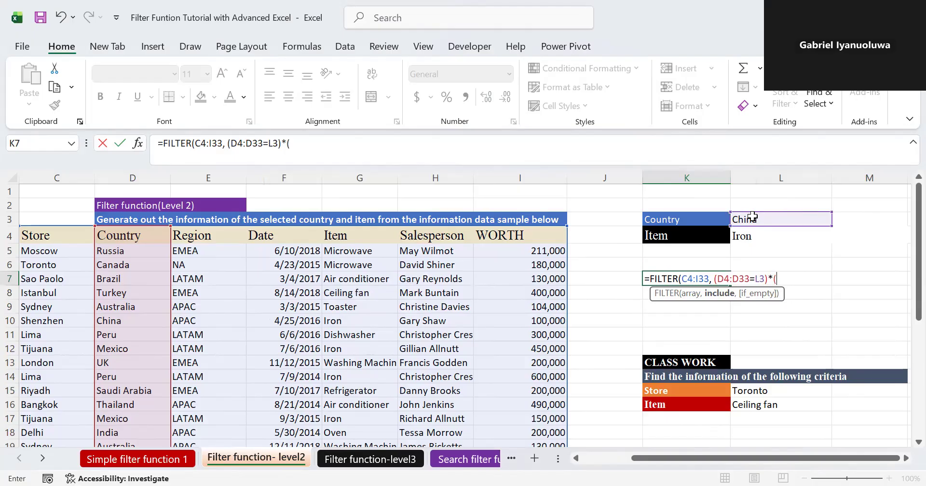
pyautogui.click(342, 237)
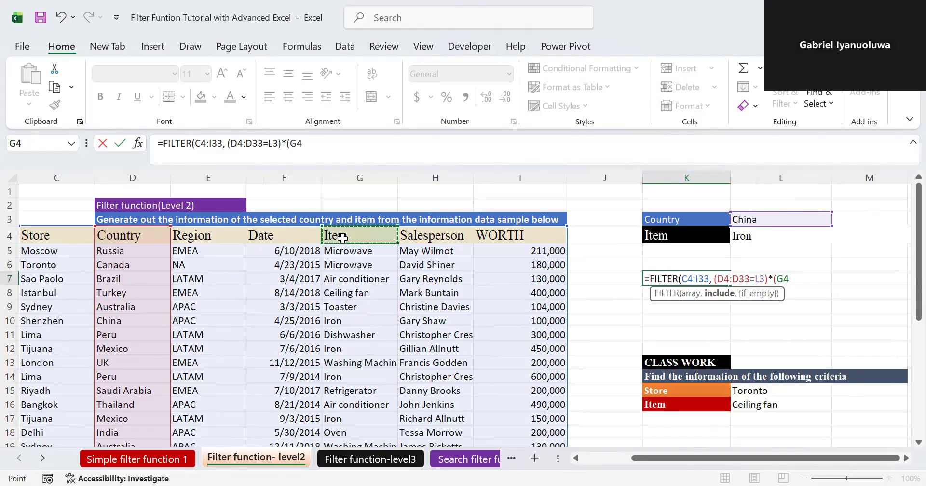
pyautogui.hotkey('ctrl', 'shift', 'Down')
pyautogui.moveTo(918, 348); pyautogui.dragTo(903, 227)
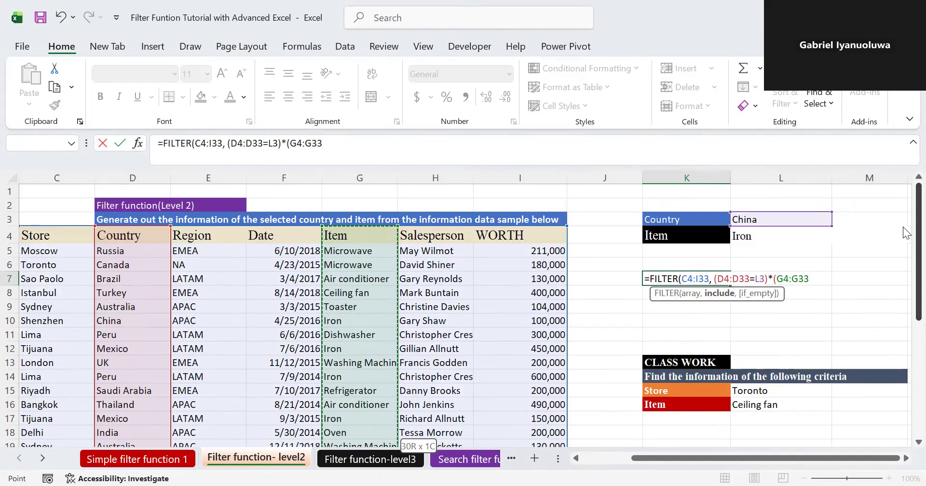
pyautogui.write('=')
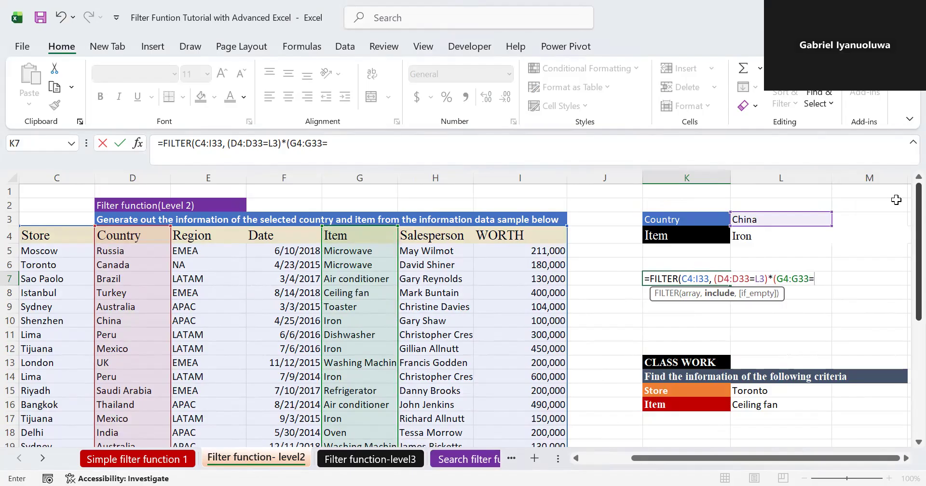
pyautogui.click(746, 236)
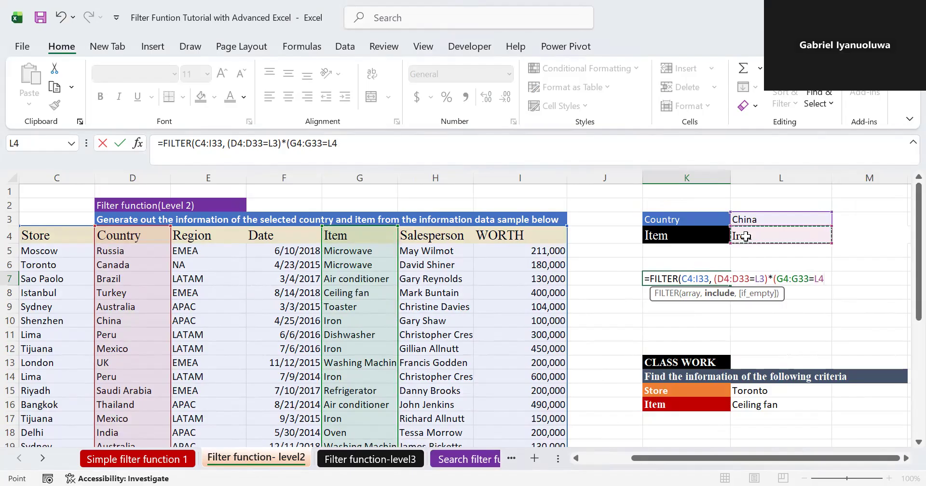
pyautogui.write('))')
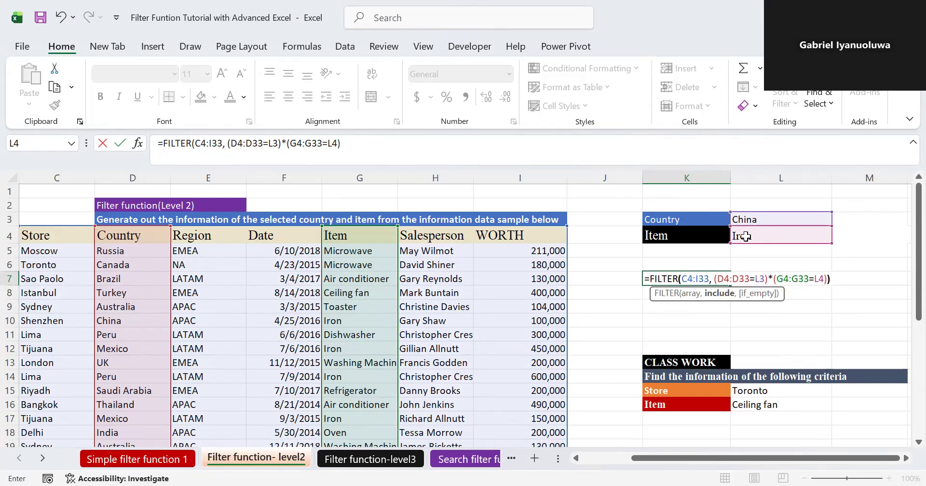
pyautogui.press('Return')
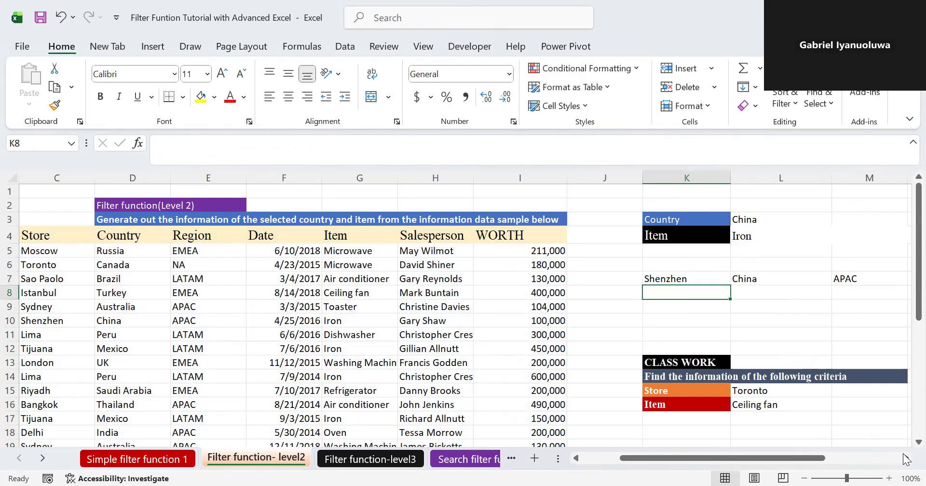
# - Change the country criterion in L3 to Canada
pyautogui.hscroll(5, 905, 459)
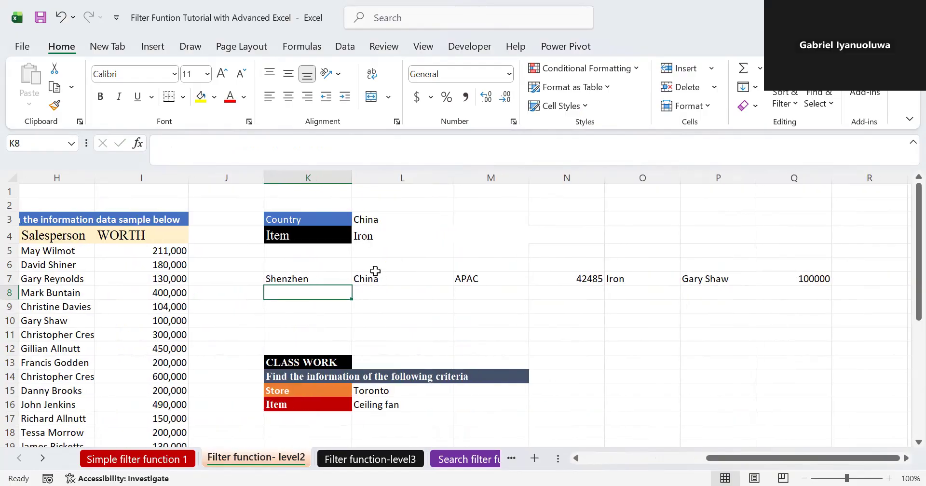
pyautogui.doubleClick(359, 220)
pyautogui.press('BackSpace')
pyautogui.press('BackSpace')
pyautogui.press('BackSpace')
pyautogui.press('BackSpace')
pyautogui.press('BackSpace')
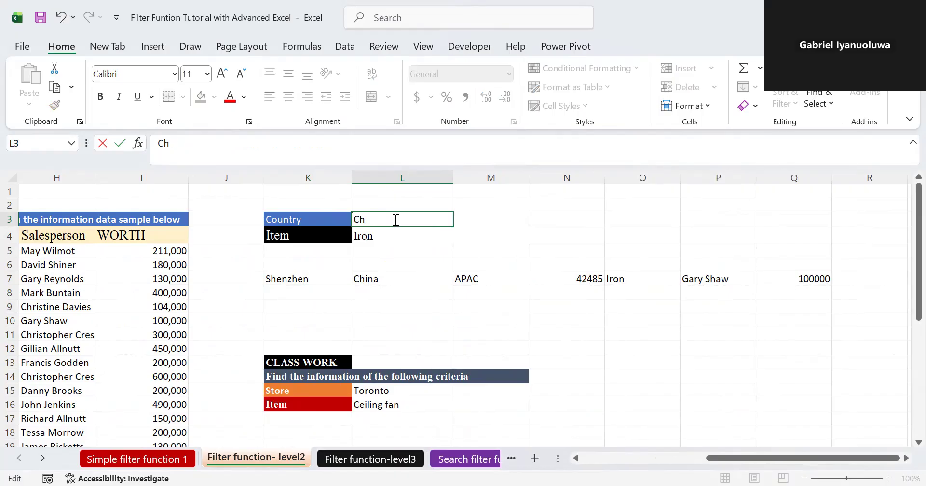
pyautogui.write('Cab')
pyautogui.press('BackSpace')
pyautogui.write('nada')
pyautogui.press('Return')
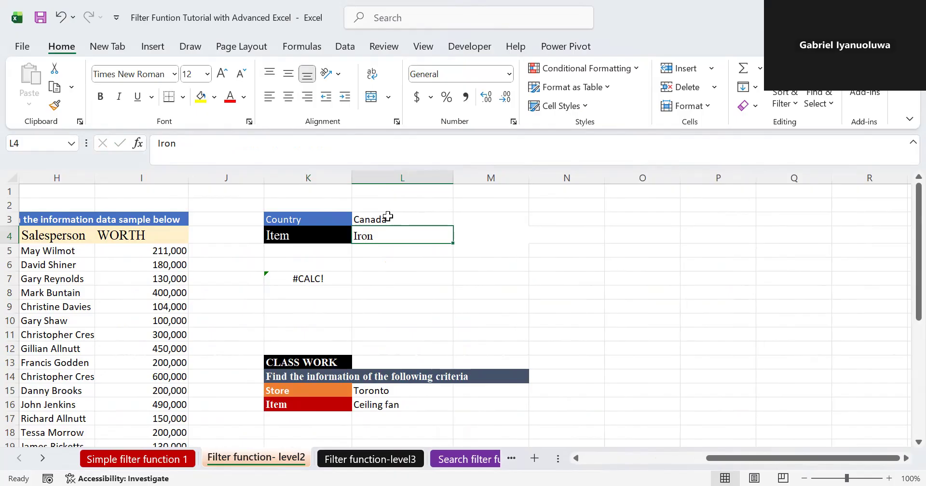
# - Change the country criterion in L3 to Russia
pyautogui.doubleClick(387, 217)
pyautogui.press('BackSpace')
pyautogui.press('BackSpace')
pyautogui.press('BackSpace')
pyautogui.press('BackSpace')
pyautogui.press('BackSpace')
pyautogui.press('BackSpace')
pyautogui.write('Russa')
pyautogui.press('BackSpace')
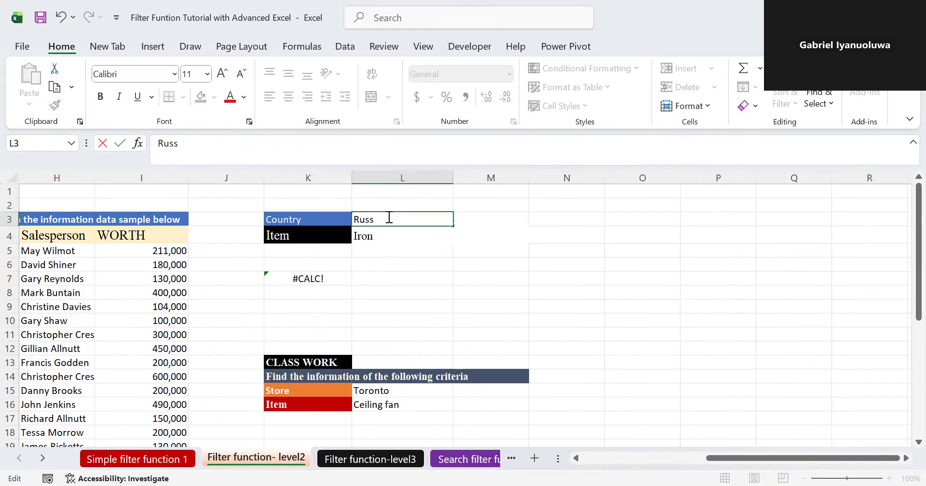
pyautogui.write('ia')
pyautogui.press('BackSpace')
pyautogui.write('a')
pyautogui.press('Return')
# - Set the country criterion in L3 back to China
pyautogui.click(361, 217)
pyautogui.doubleClick(381, 216)
pyautogui.press('BackSpace')
pyautogui.press('BackSpace')
pyautogui.press('BackSpace')
pyautogui.press('BackSpace')
pyautogui.press('BackSpace')
pyautogui.press('BackSpace')
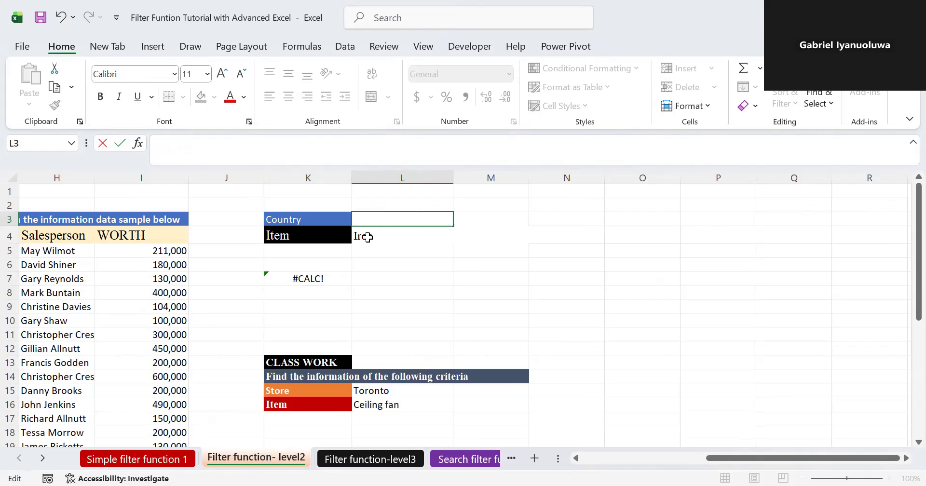
pyautogui.write('China')
pyautogui.click(362, 237)
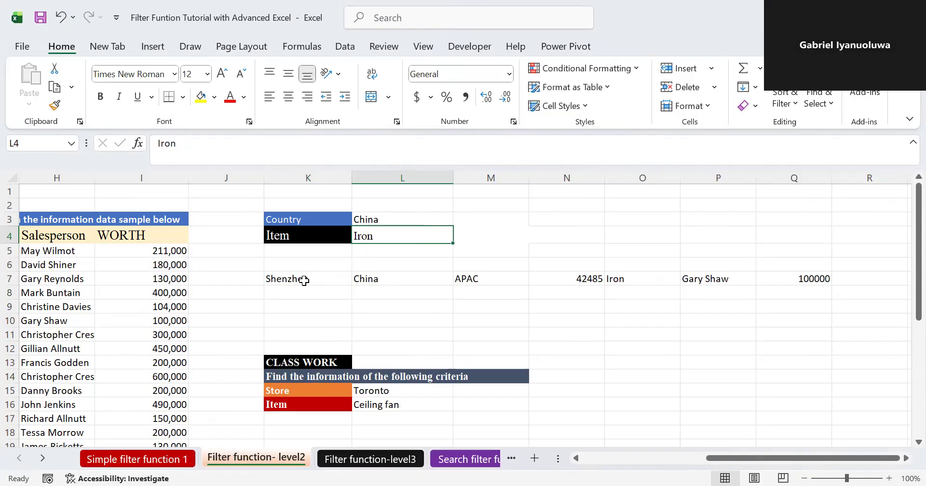
# - Try the K7 FILTER formula with OR logic by replacing the * between the two conditions with +
pyautogui.doubleClick(303, 280)
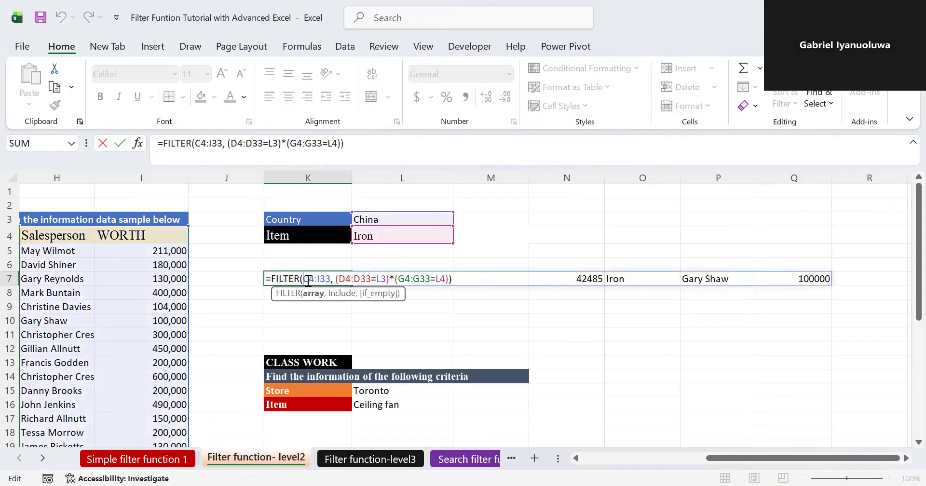
pyautogui.click(394, 276)
pyautogui.press('BackSpace')
pyautogui.write('+')
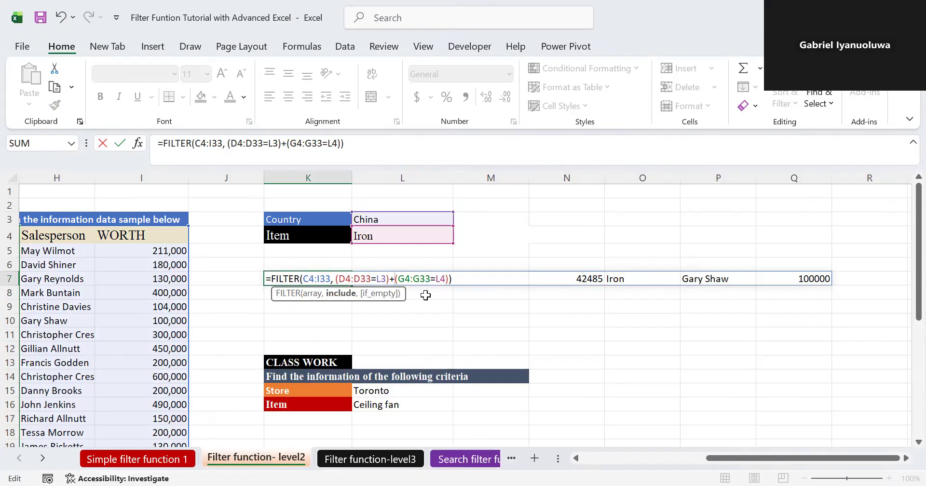
pyautogui.press('Return')
pyautogui.press('Up')
pyautogui.press('Up')
pyautogui.press('Up')
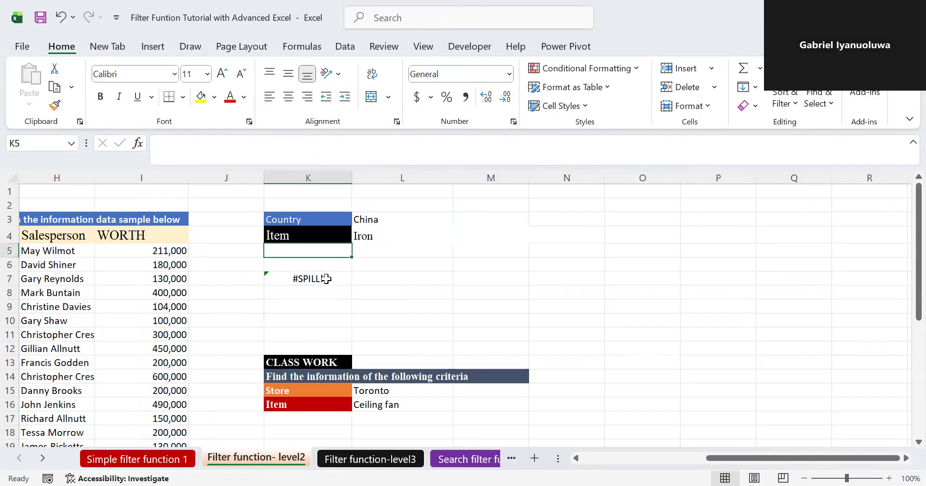
# - Restore the AND logic in the K7 FILTER formula by putting * back between the two conditions
pyautogui.doubleClick(326, 278)
pyautogui.click(394, 279)
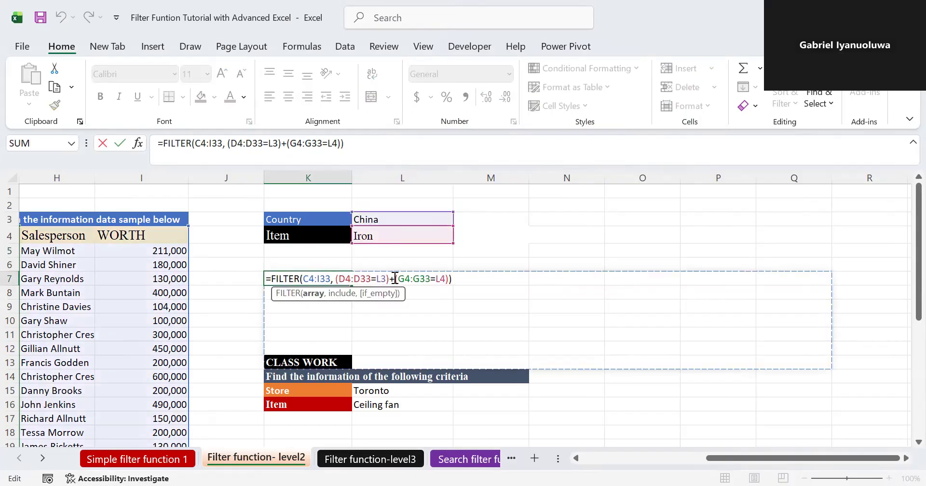
pyautogui.press('BackSpace')
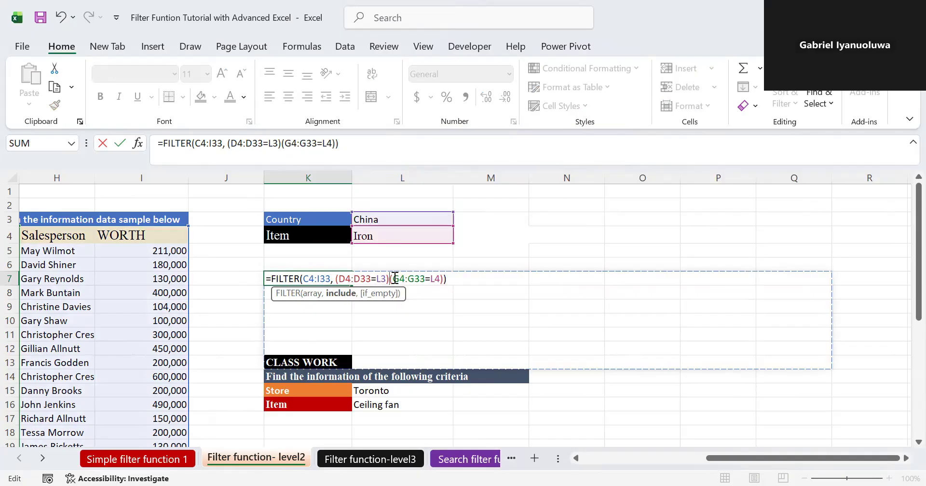
pyautogui.write('*')
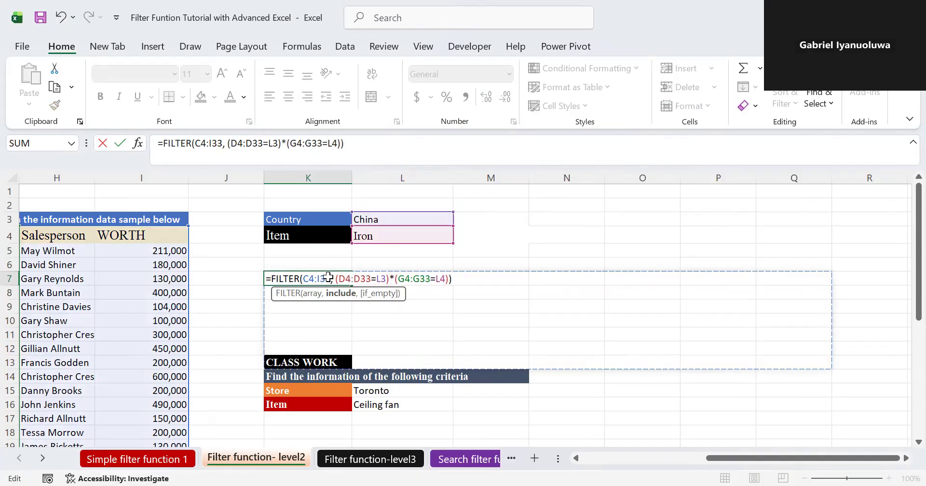
pyautogui.press('Return')
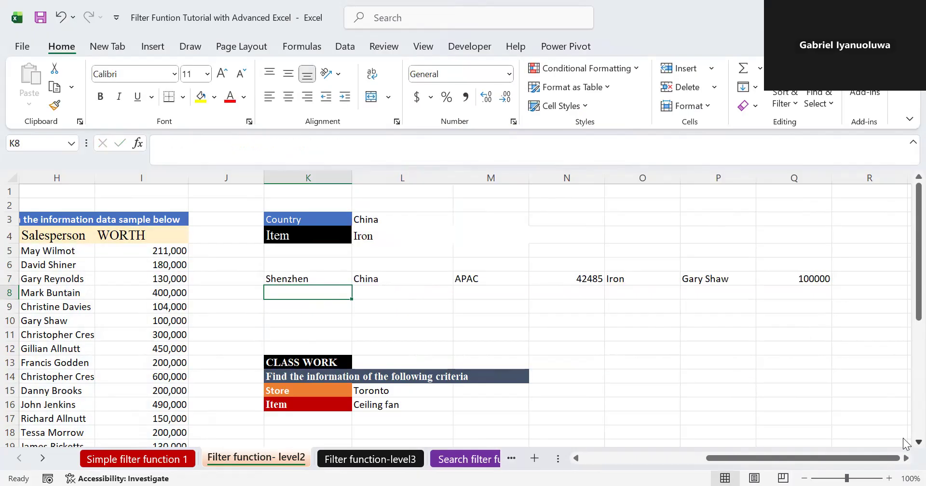
# - Try OR logic in the K7 FILTER formula again by replacing the * between the country and item conditions with +
pyautogui.scroll(-2, 906, 442)
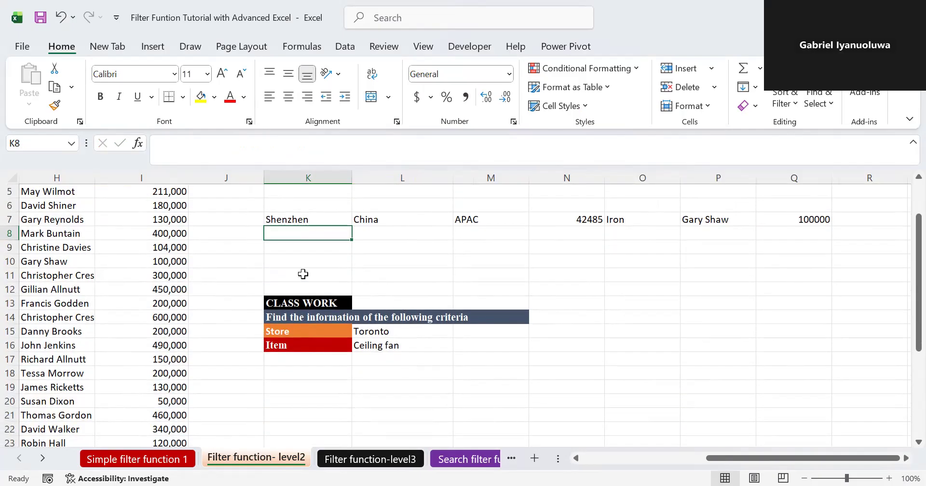
pyautogui.doubleClick(309, 218)
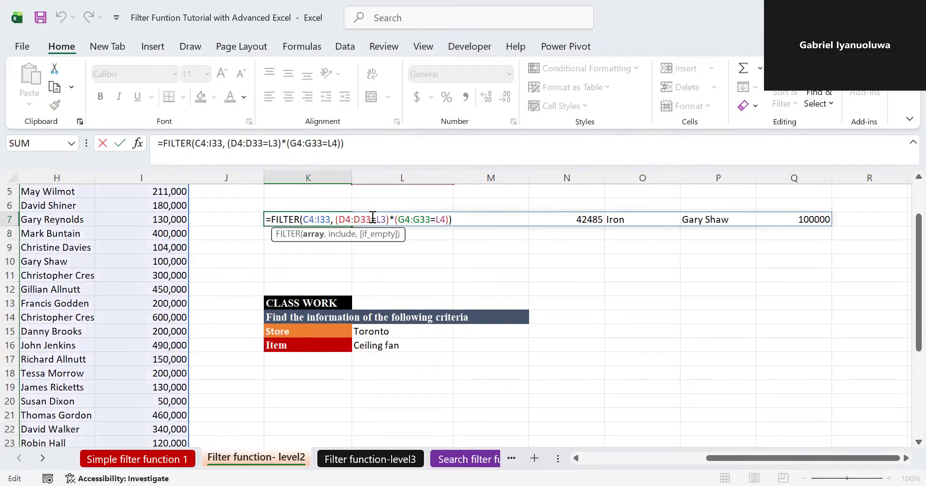
pyautogui.click(394, 218)
pyautogui.press('BackSpace')
pyautogui.write('+')
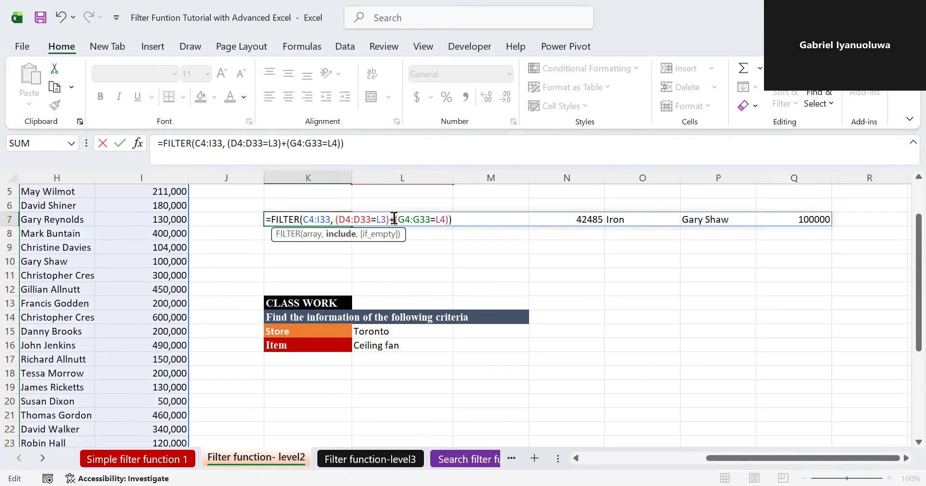
pyautogui.press('Return')
# - Return the K7 FILTER formula to AND logic, joining the country and item conditions with *
pyautogui.click(316, 217)
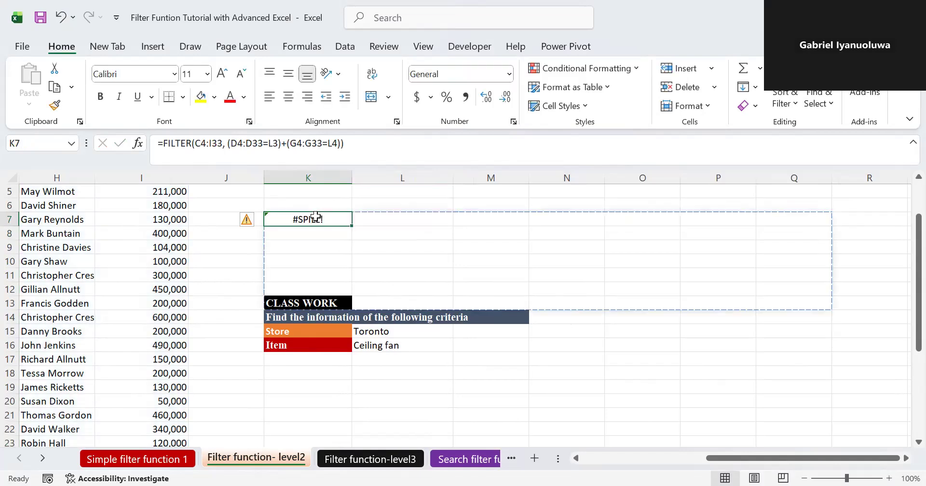
pyautogui.press('F2')
pyautogui.click(395, 219)
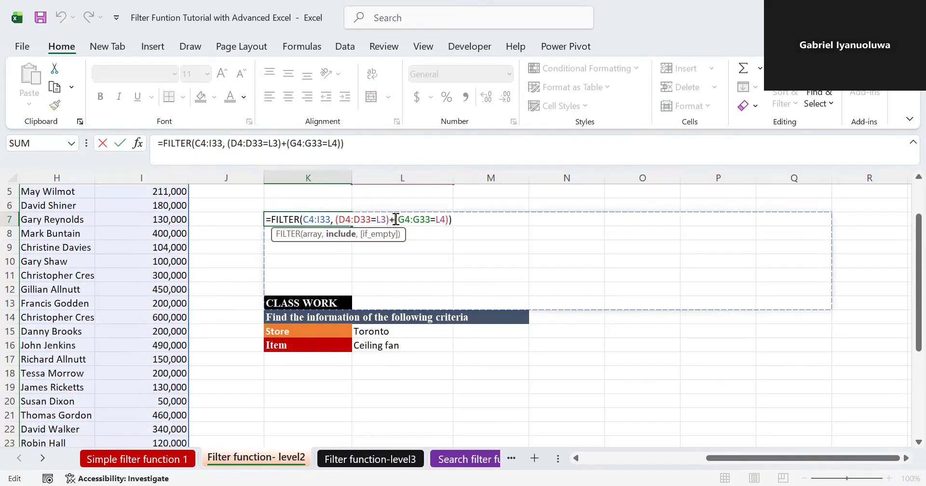
pyautogui.press('BackSpace')
pyautogui.write('*')
pyautogui.press('Return')
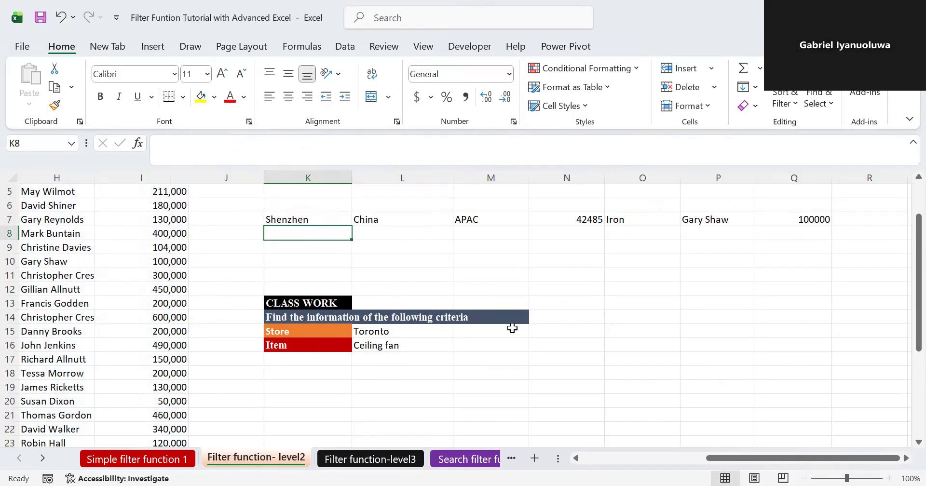
# - Start a FILTER formula in K20, below the class work block, with the full sales table C4:I33 as its array
pyautogui.moveTo(918, 340); pyautogui.dragTo(918, 355)
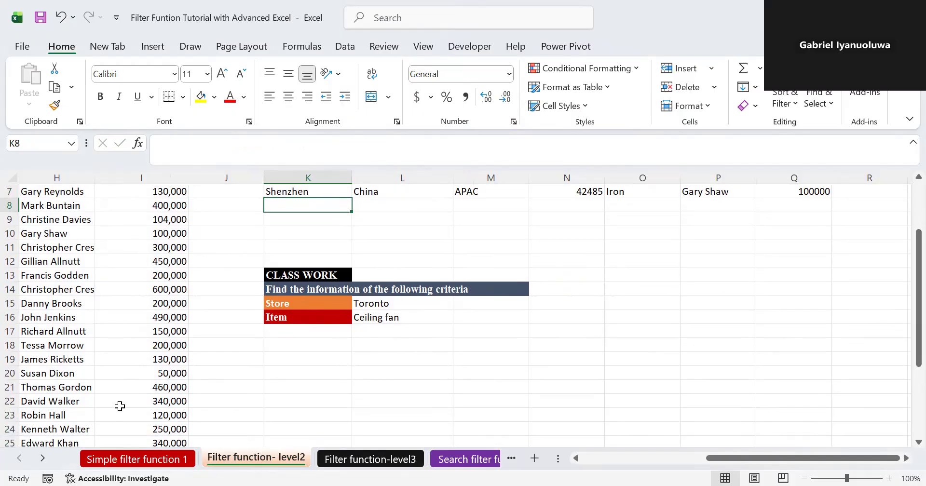
pyautogui.click(309, 376)
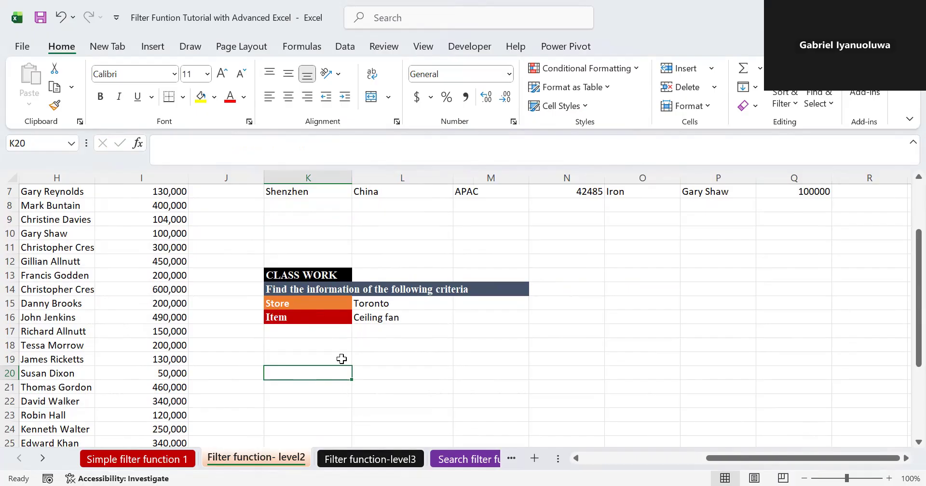
pyautogui.moveTo(916, 261); pyautogui.dragTo(916, 255)
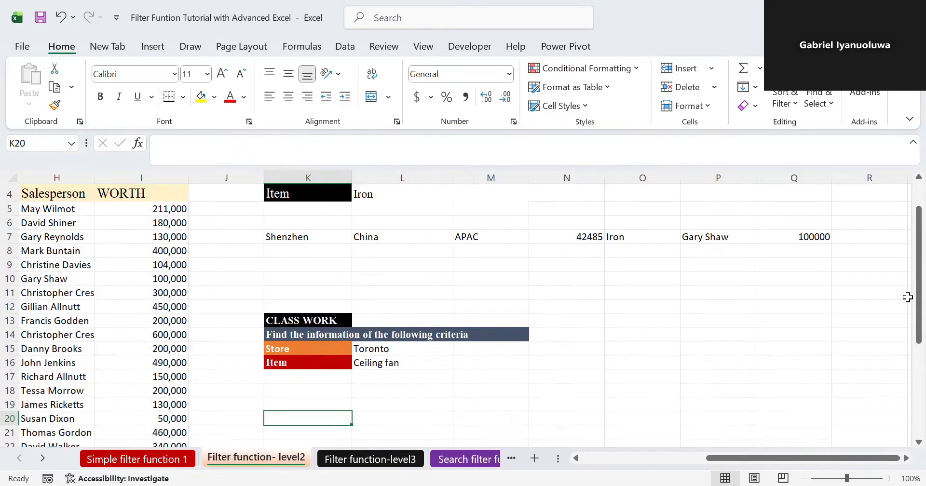
pyautogui.moveTo(903, 300)
pyautogui.mouseDown()
pyautogui.moveTo(903, 260)
pyautogui.moveTo(903, 326)
pyautogui.moveTo(902, 306)
pyautogui.mouseUp()
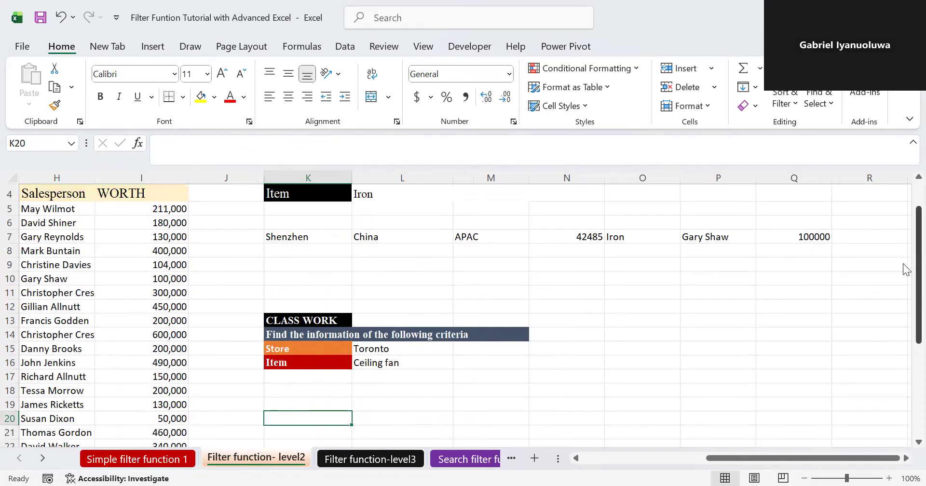
pyautogui.moveTo(905, 273); pyautogui.dragTo(905, 269)
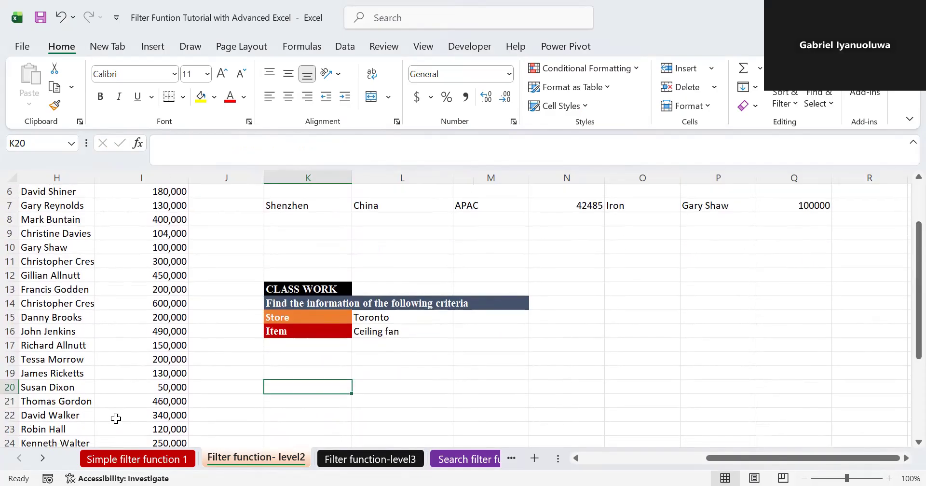
pyautogui.write('=')
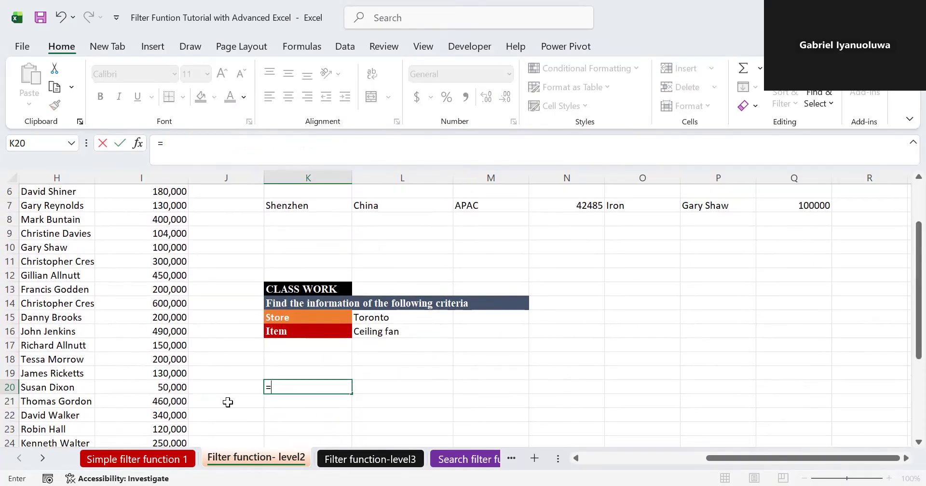
pyautogui.write('fil')
pyautogui.doubleClick(296, 400)
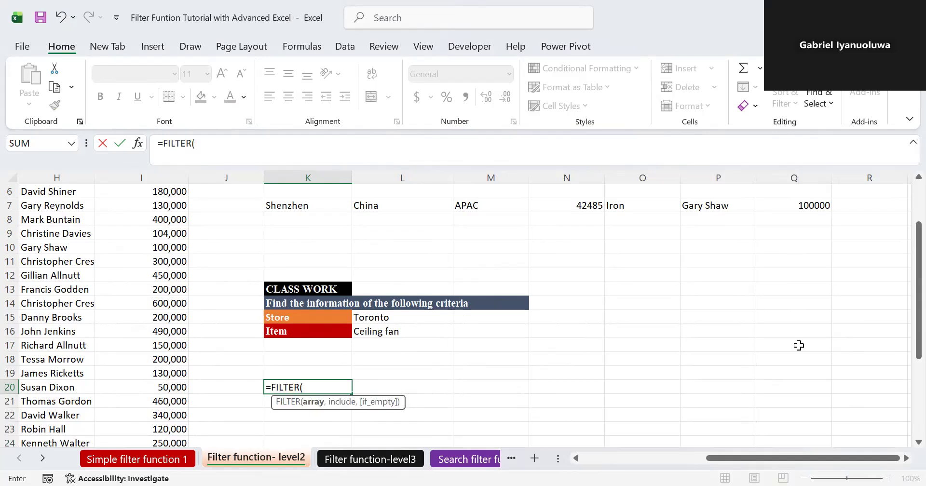
pyautogui.moveTo(786, 456); pyautogui.dragTo(663, 463)
pyautogui.scroll(2, 906, 227)
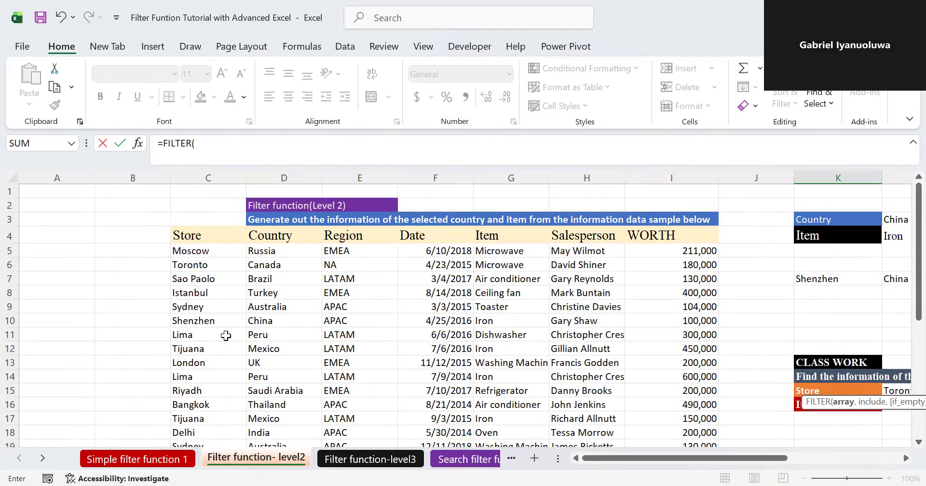
pyautogui.click(188, 231)
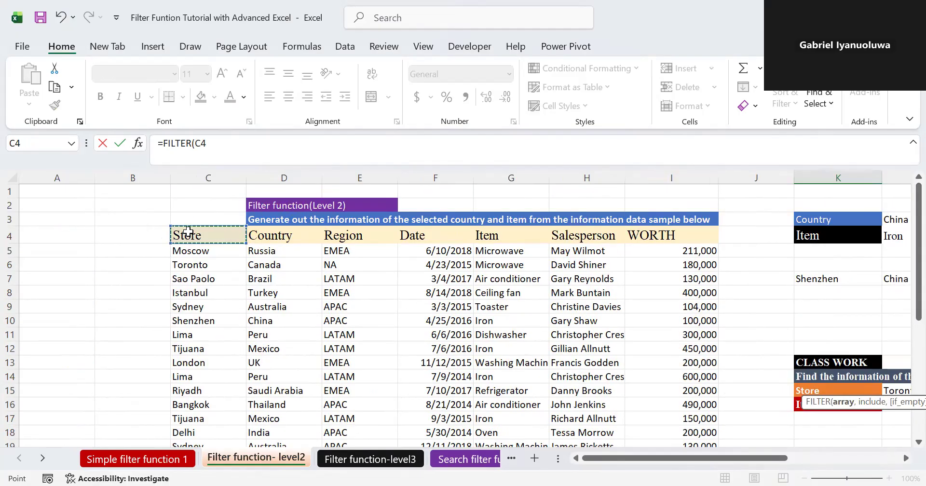
pyautogui.hotkey('ctrl', 'shift', 'Down')
pyautogui.hotkey('ctrl', 'shift', 'Right')
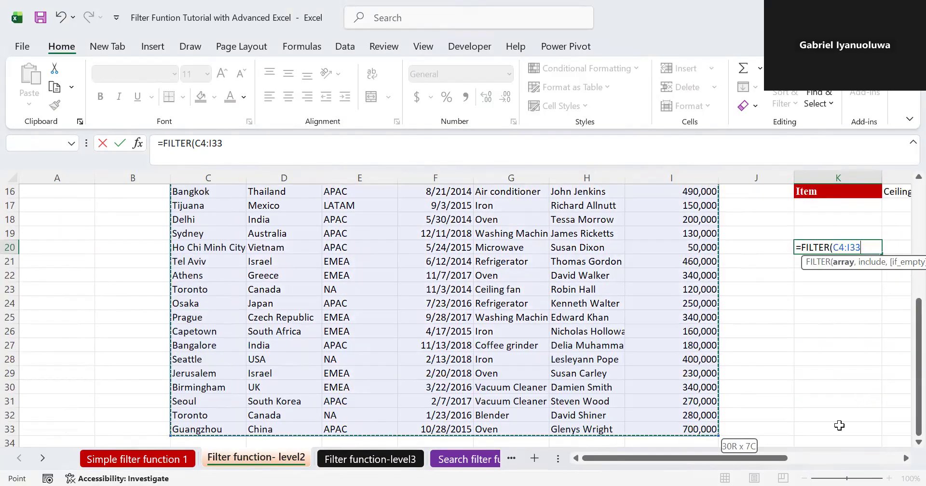
# - Add the first condition to the K20 formula, matching the Country column D4:D33 to the country criterion in L3
pyautogui.moveTo(779, 464); pyautogui.dragTo(839, 466)
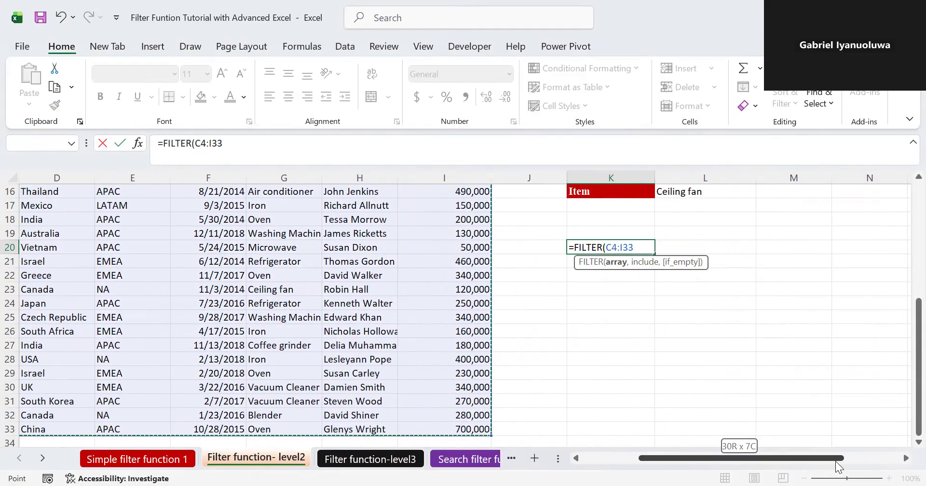
pyautogui.write(', (')
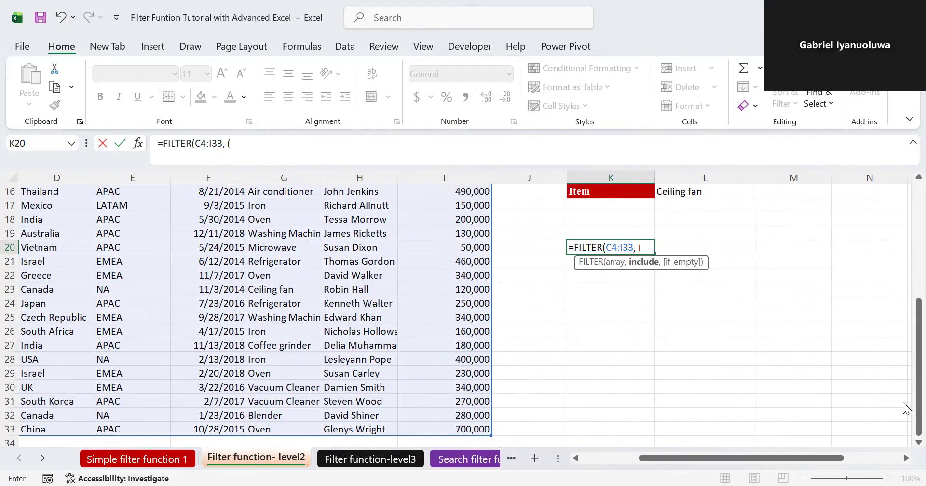
pyautogui.moveTo(904, 371); pyautogui.dragTo(904, 250)
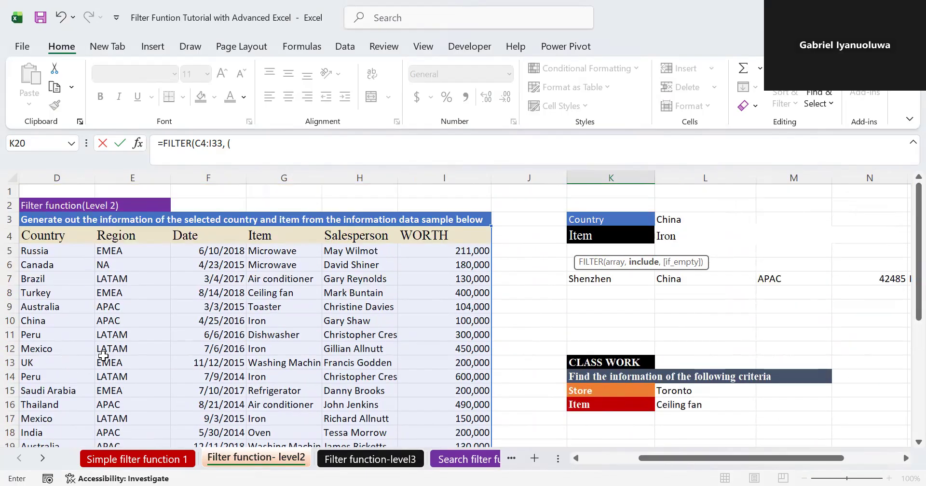
pyautogui.click(43, 236)
pyautogui.hotkey('ctrl', 'shift', 'Down')
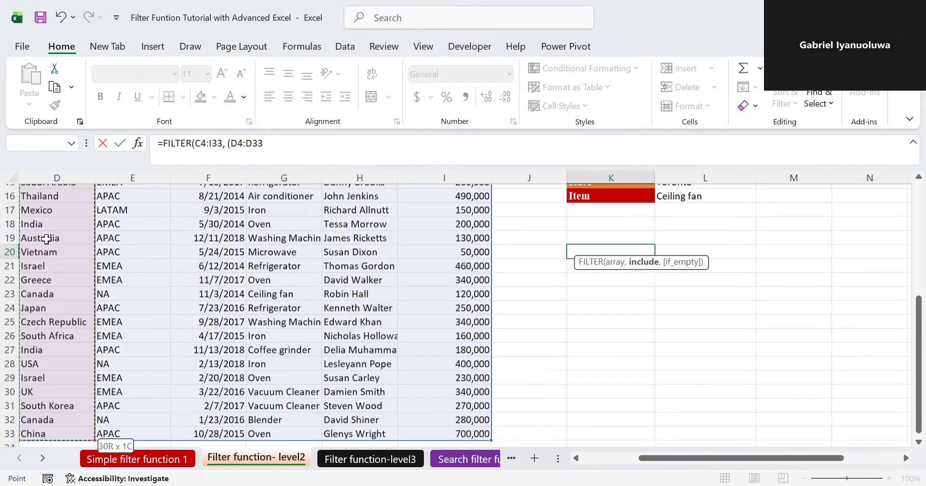
pyautogui.write('=')
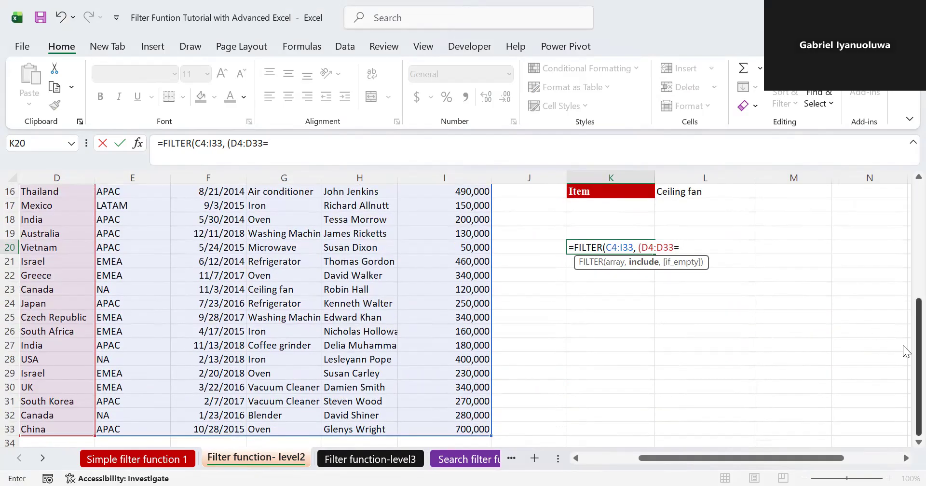
pyautogui.moveTo(903, 349); pyautogui.dragTo(902, 232)
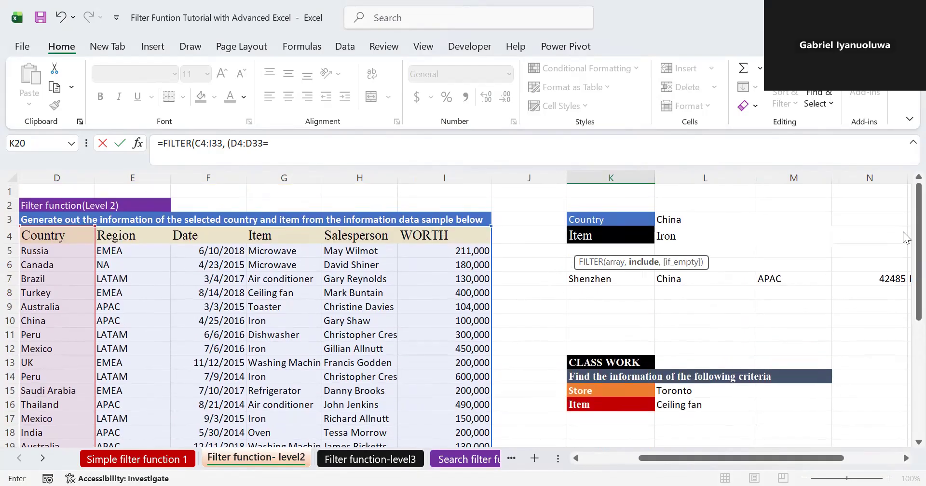
pyautogui.click(671, 221)
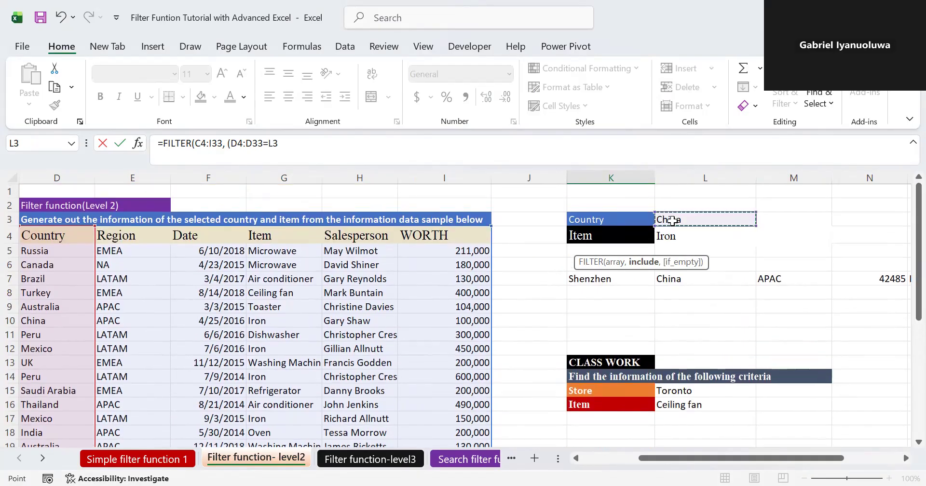
pyautogui.moveTo(902, 273); pyautogui.dragTo(903, 302)
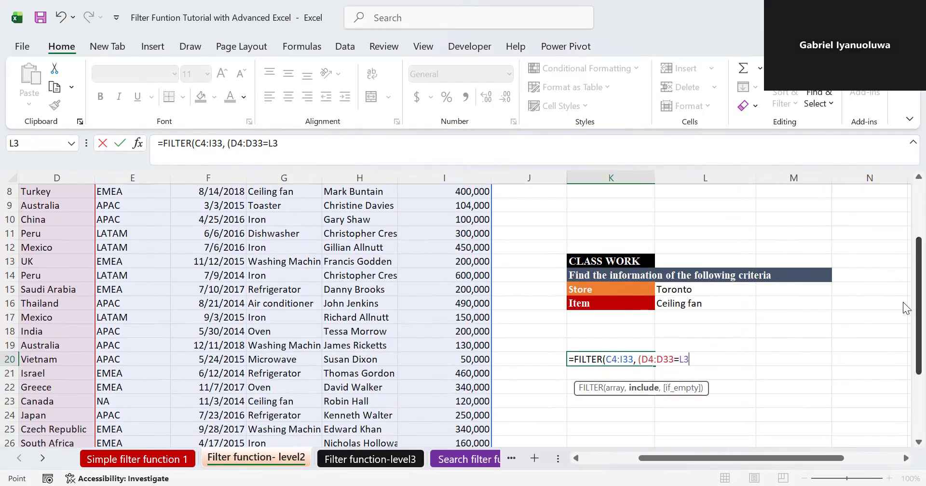
# - Add the OR condition +(G4:G33=L4) for the Item column to the K20 formula, and complete it
pyautogui.write(')+(')
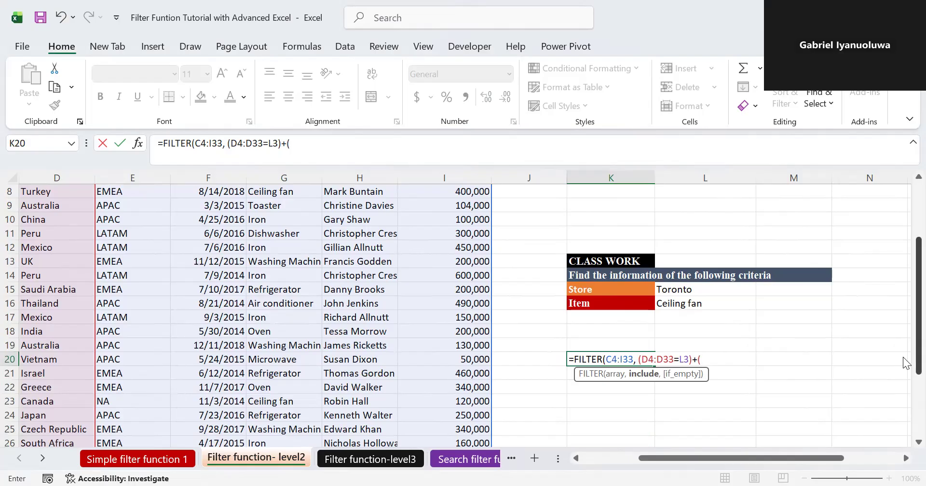
pyautogui.scroll(2, 902, 357)
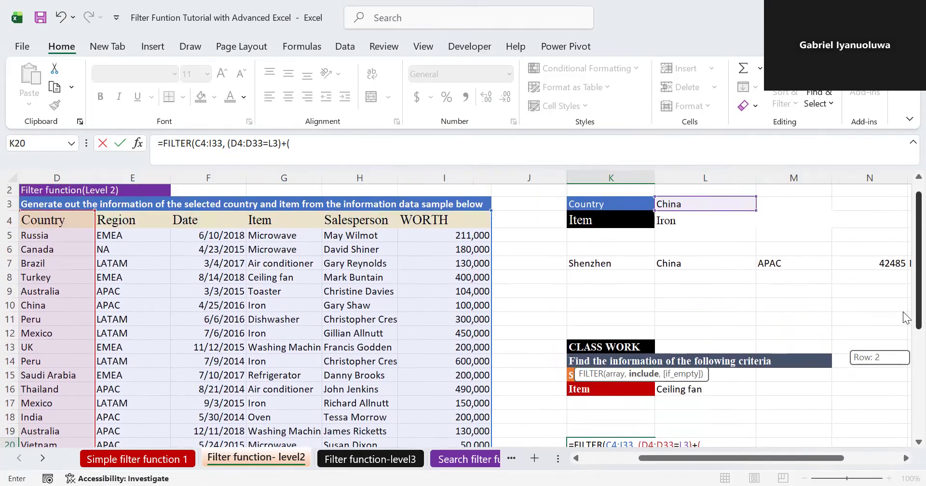
pyautogui.moveTo(265, 217); pyautogui.dragTo(284, 429)
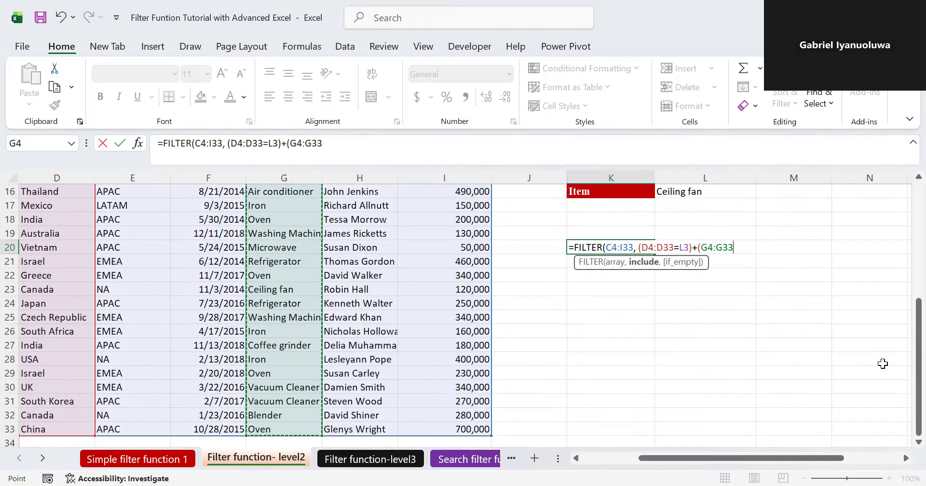
pyautogui.moveTo(918, 377); pyautogui.dragTo(903, 302)
pyautogui.write('=')
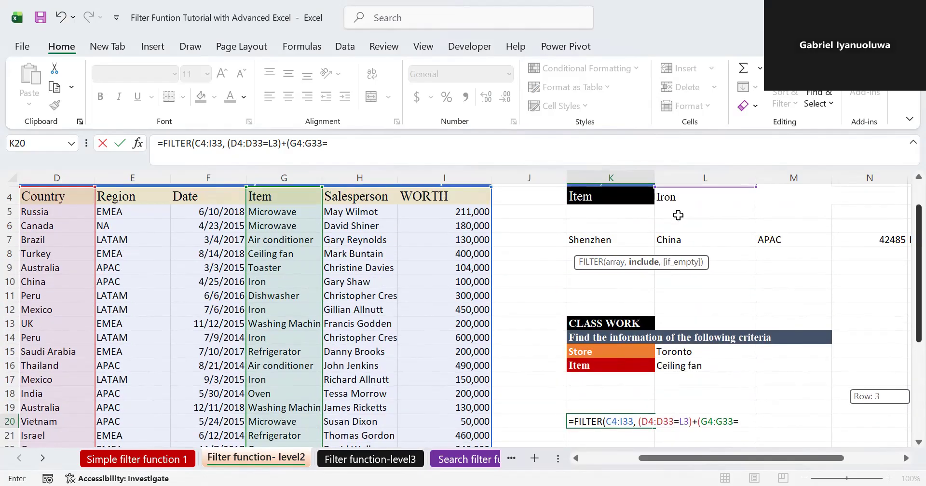
pyautogui.moveTo(678, 215); pyautogui.dragTo(665, 194)
pyautogui.click(665, 194)
pyautogui.write(')')
pyautogui.press('Return')
pyautogui.moveTo(905, 346); pyautogui.dragTo(904, 411)
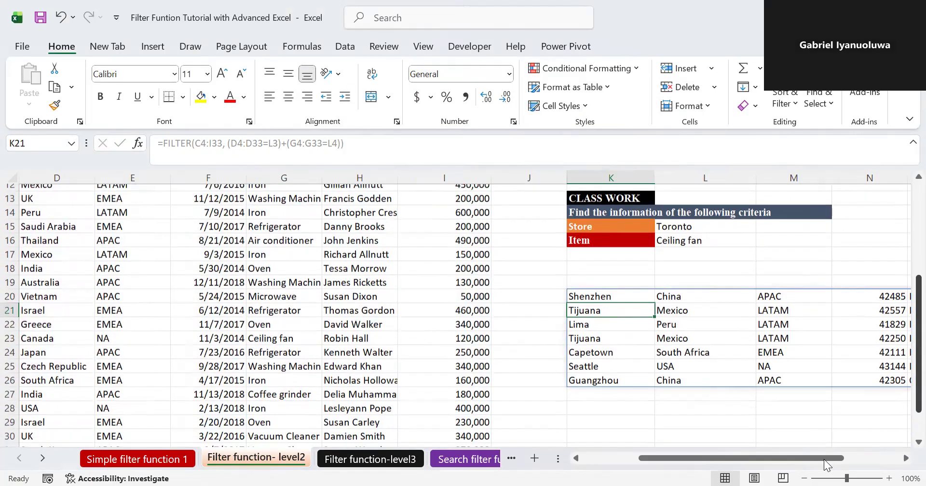
# - Compare the OR results starting at K20 with the criteria in L3:L4 and the AND result in row 7
pyautogui.moveTo(825, 456); pyautogui.dragTo(878, 454)
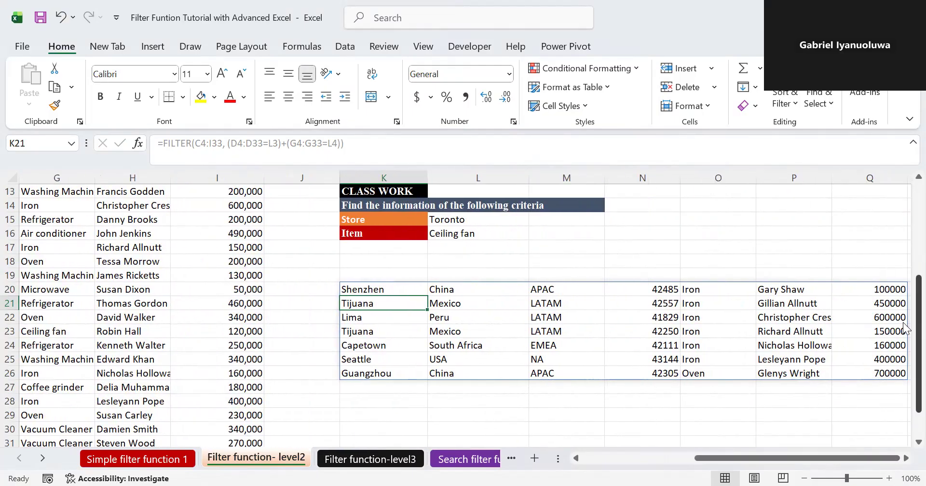
pyautogui.moveTo(917, 328); pyautogui.dragTo(917, 303)
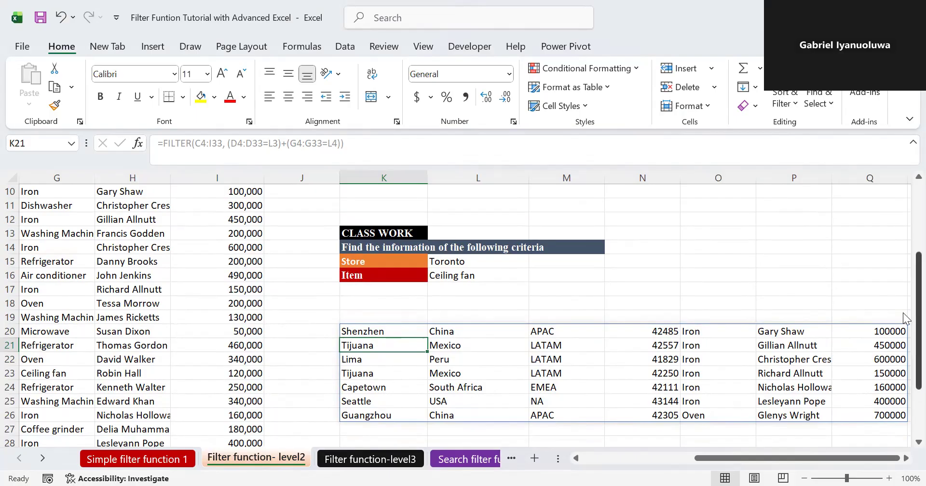
pyautogui.moveTo(903, 283); pyautogui.dragTo(903, 211)
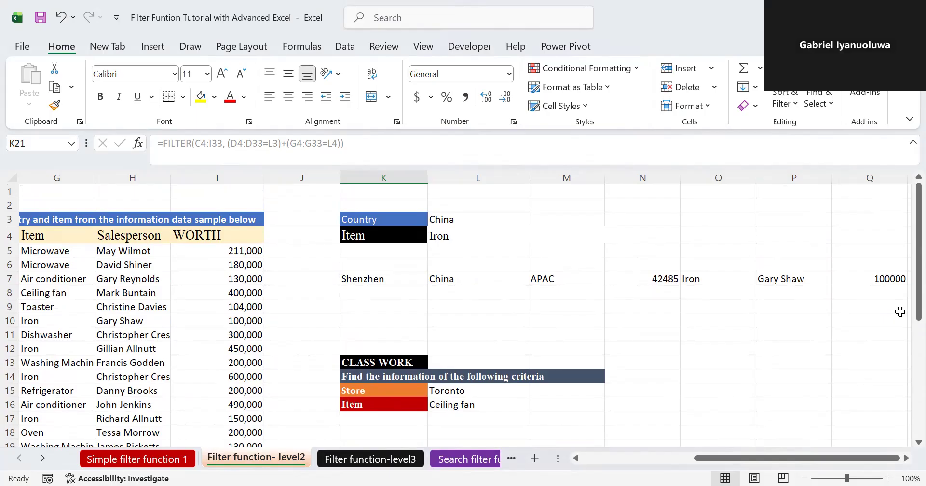
pyautogui.moveTo(905, 319); pyautogui.dragTo(904, 402)
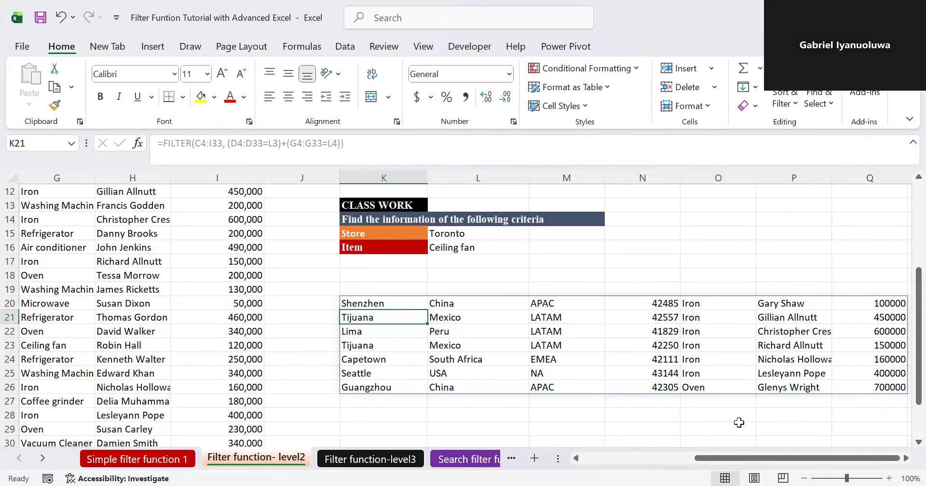
pyautogui.click(905, 460)
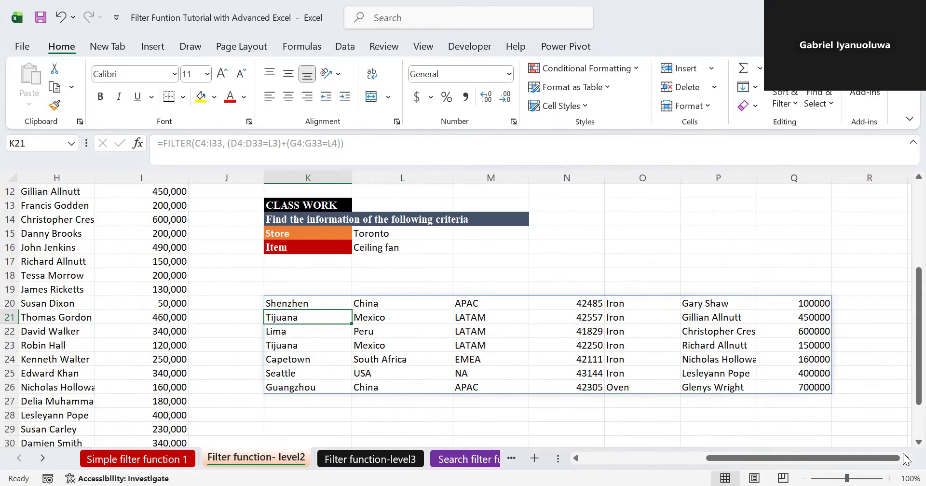
pyautogui.moveTo(905, 403); pyautogui.dragTo(905, 324)
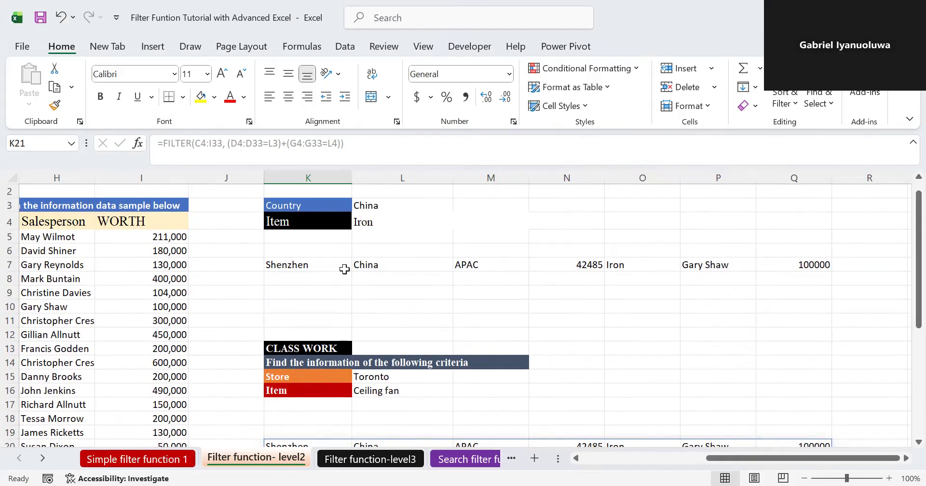
# - Compare the AND formula in K7 with the OR formula in K20 and examine the records returned from row 20
pyautogui.doubleClick(329, 265)
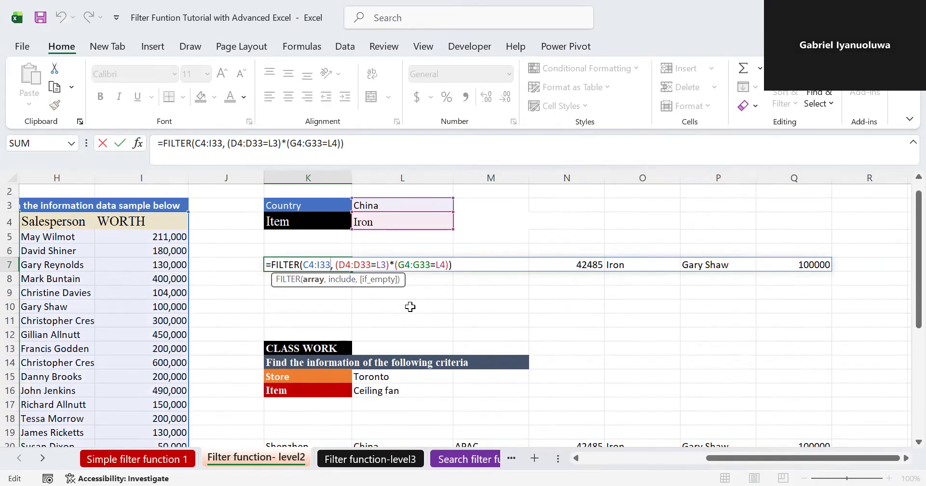
pyautogui.press('Return')
pyautogui.moveTo(903, 302); pyautogui.dragTo(903, 352)
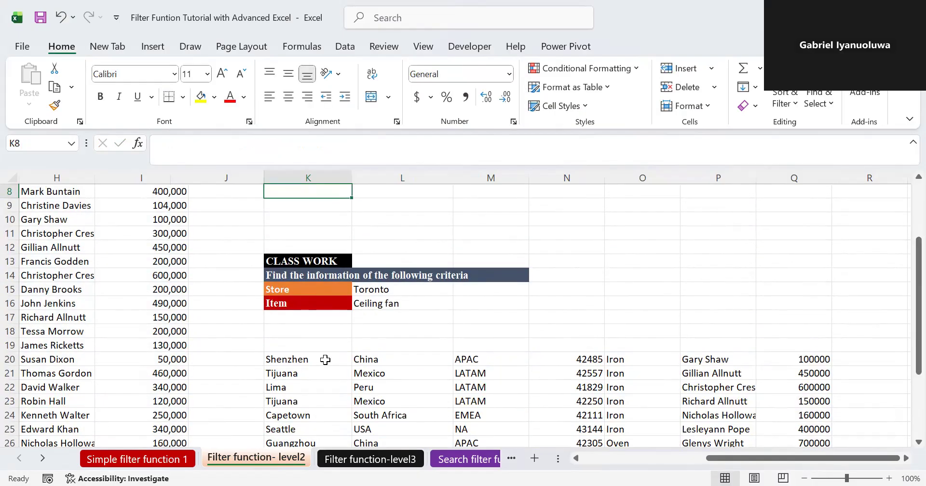
pyautogui.doubleClick(326, 360)
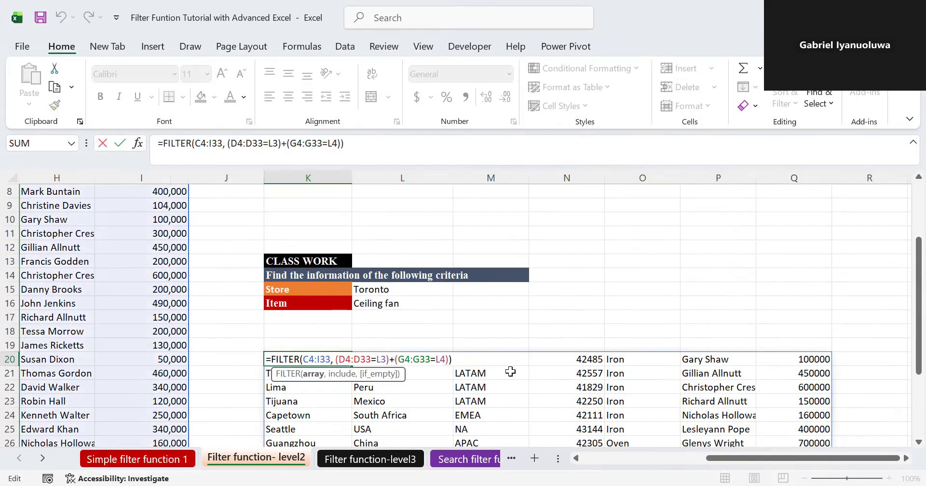
pyautogui.press('Return')
pyautogui.moveTo(903, 329); pyautogui.dragTo(902, 360)
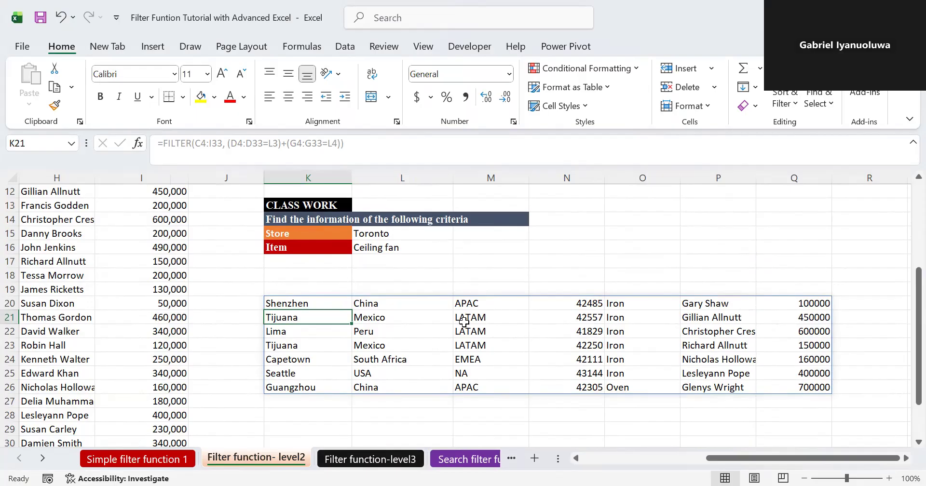
pyautogui.moveTo(902, 337); pyautogui.dragTo(903, 356)
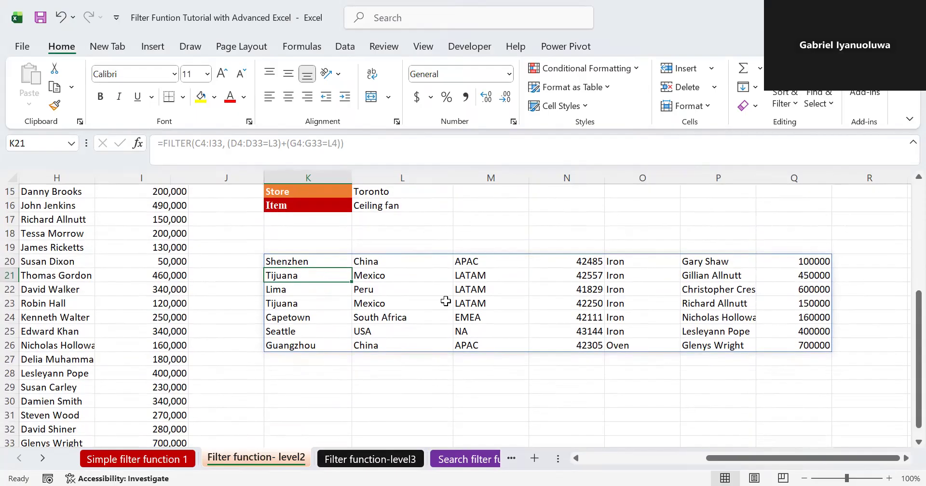
pyautogui.moveTo(905, 317); pyautogui.dragTo(904, 294)
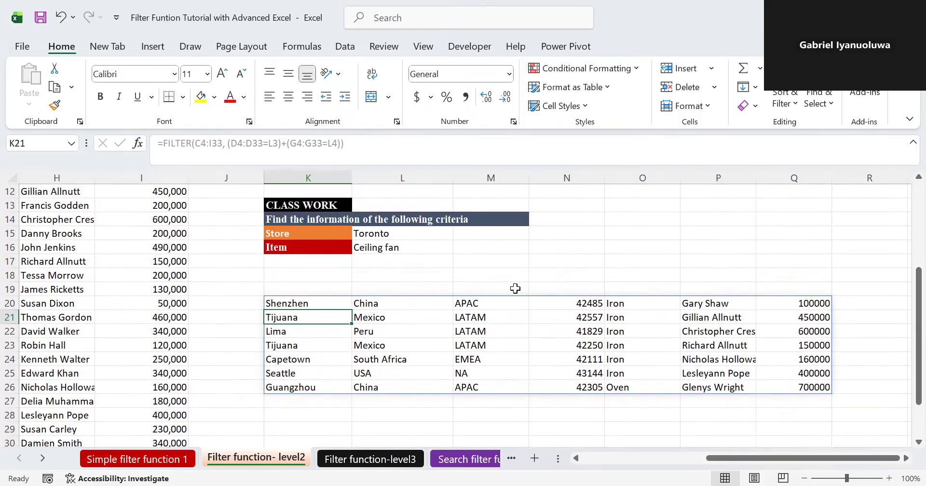
# - Replace the first criterion reference in the K20 formula with L15, the class work store Toronto
pyautogui.doubleClick(299, 304)
pyautogui.doubleClick(299, 304)
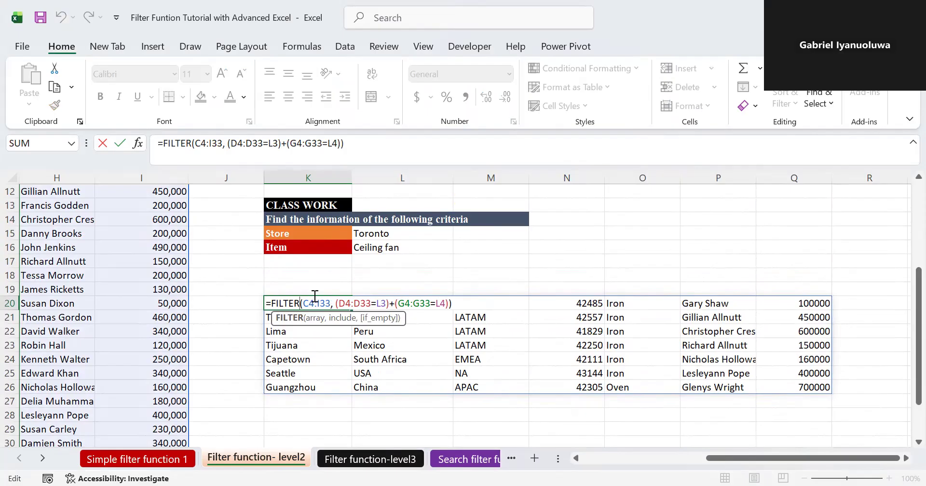
pyautogui.click(386, 305)
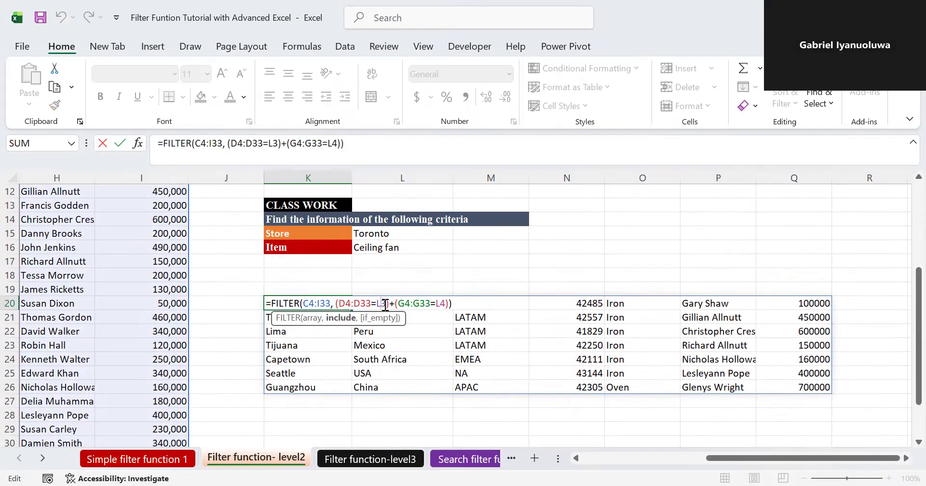
pyautogui.press('BackSpace')
pyautogui.press('BackSpace')
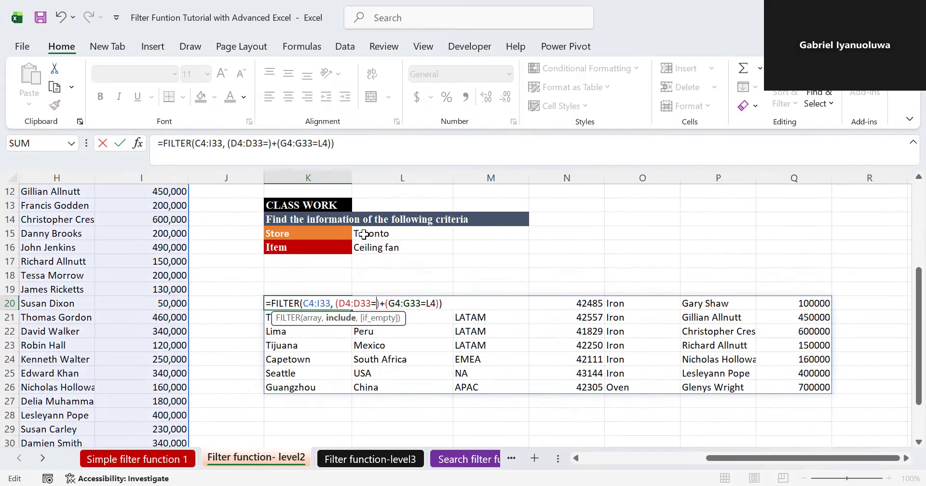
pyautogui.click(363, 235)
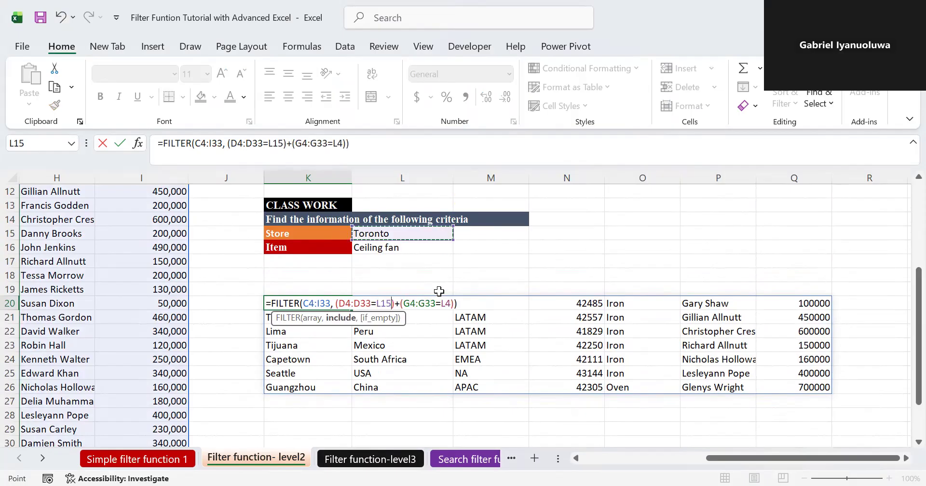
# - Replace the second criterion reference in the K20 formula with L16, the class work item Ceiling fan, and complete the formula
pyautogui.click(452, 302)
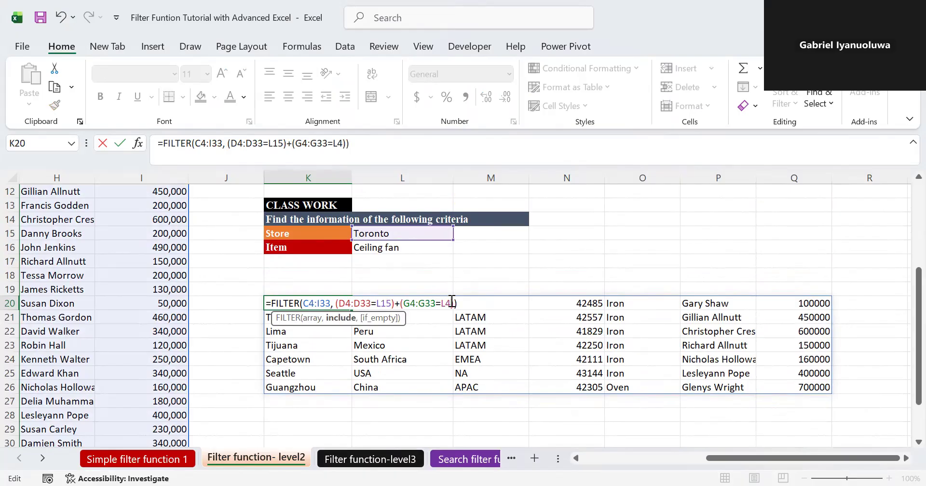
pyautogui.press('BackSpace')
pyautogui.press('BackSpace')
pyautogui.click(370, 252)
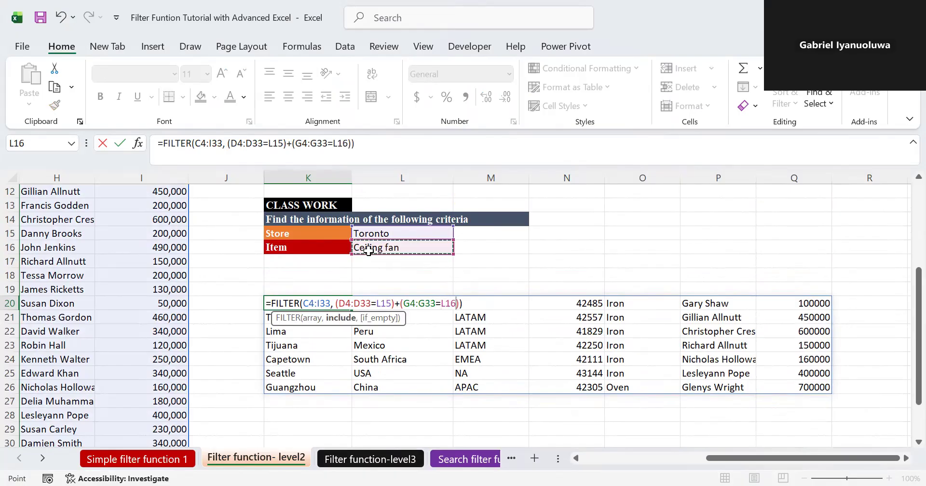
pyautogui.press('Return')
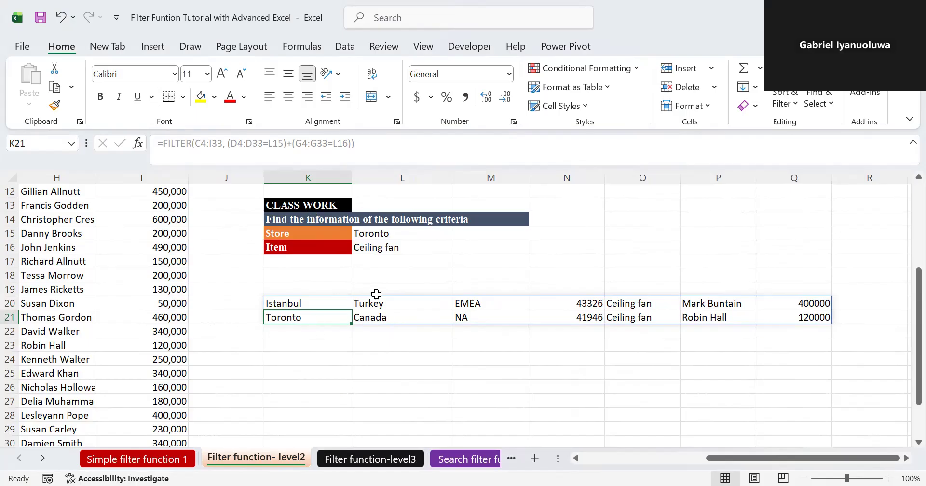
# - Open the Filter function-level3 sheet and review its sales table and the Russia and Canada summation tasks
pyautogui.click(393, 458)
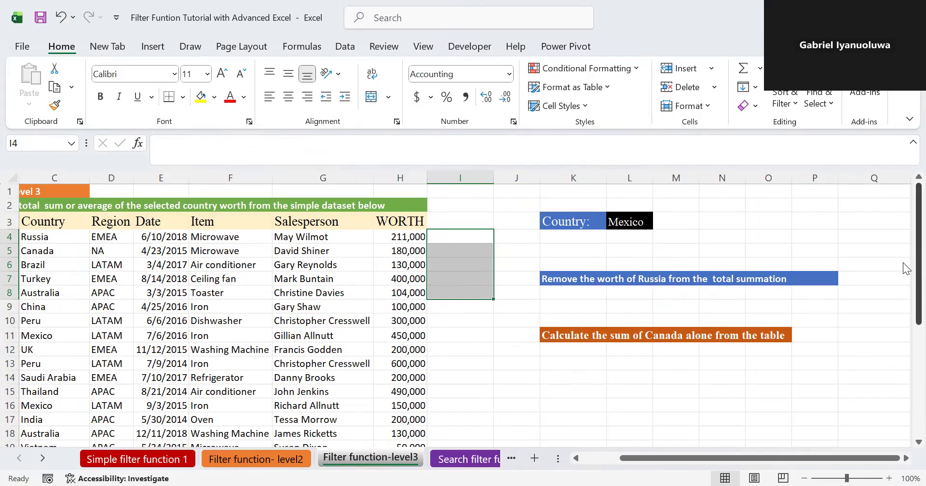
pyautogui.scroll(-1, 902, 305)
pyautogui.moveTo(905, 352); pyautogui.dragTo(904, 332)
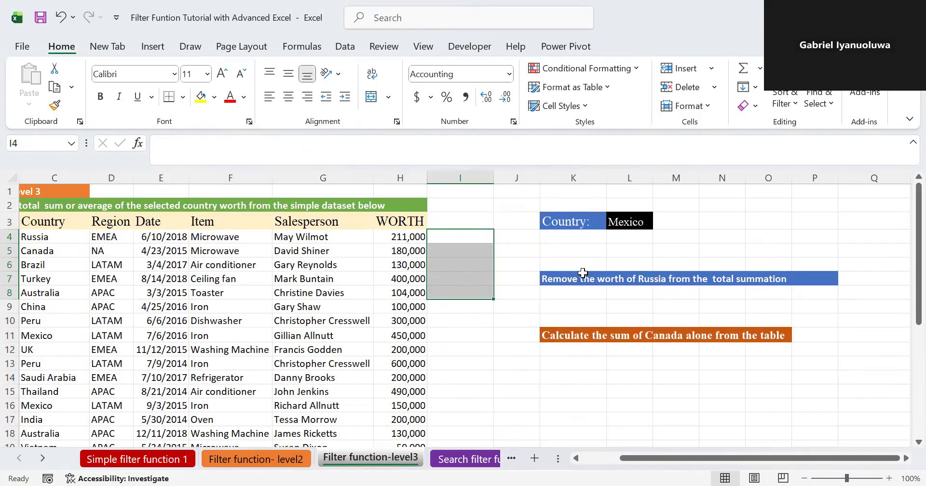
pyautogui.click(553, 238)
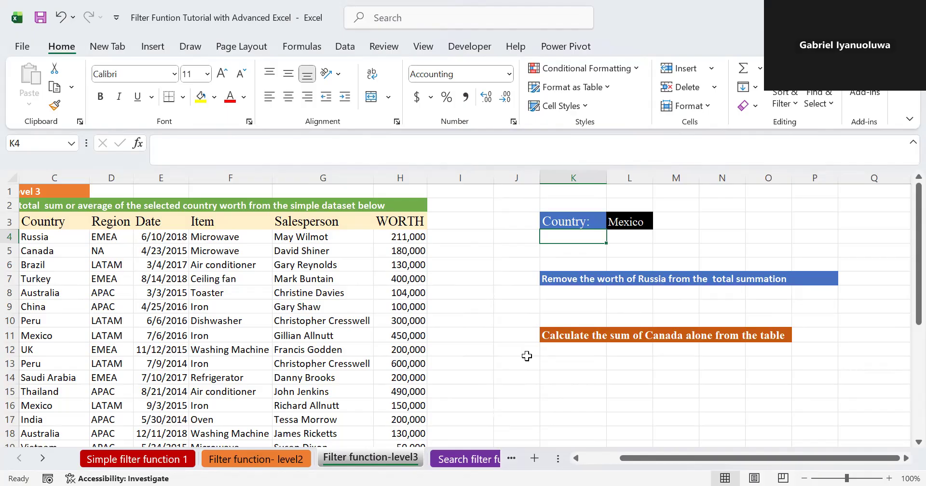
# - Total the WORTH column in I8 with a SUM formula over H4:H32
pyautogui.click(467, 296)
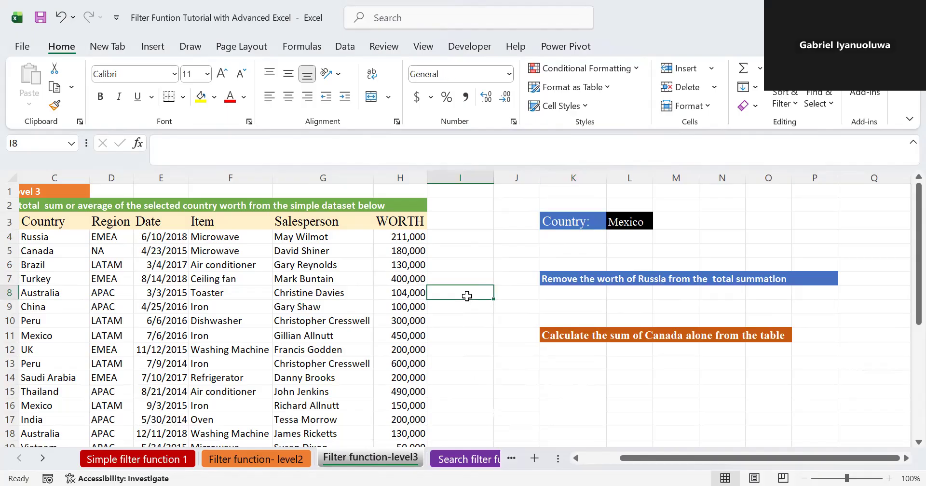
pyautogui.write('=')
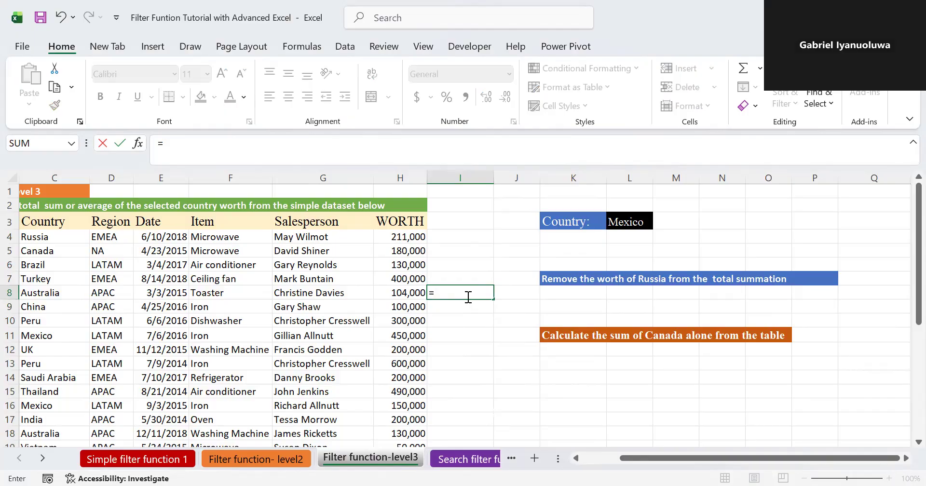
pyautogui.write('sum')
pyautogui.doubleClick(470, 304)
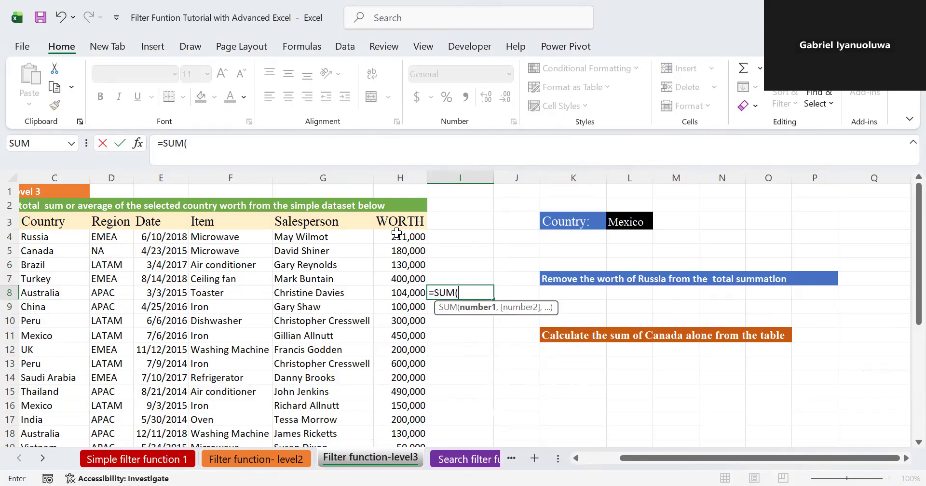
pyautogui.click(397, 233)
pyautogui.hotkey('ctrl', 'shift', 'Down')
pyautogui.moveTo(917, 348); pyautogui.dragTo(903, 227)
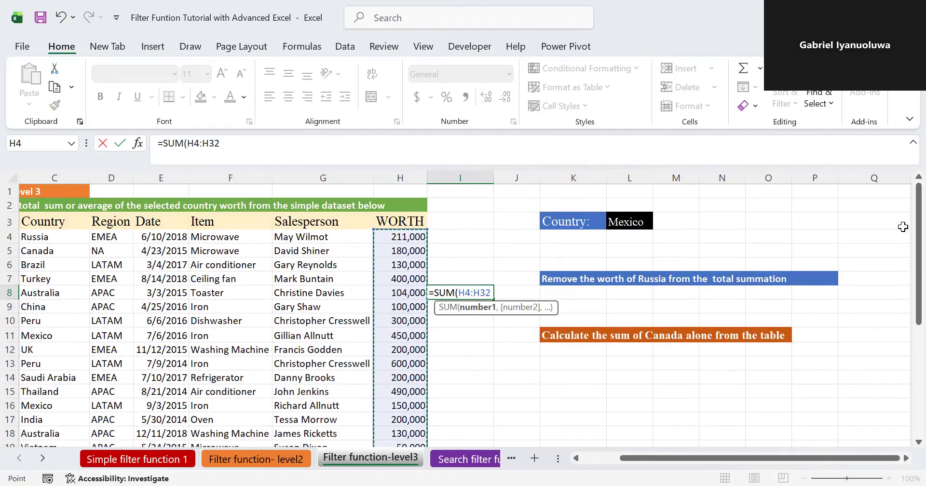
pyautogui.press('Return')
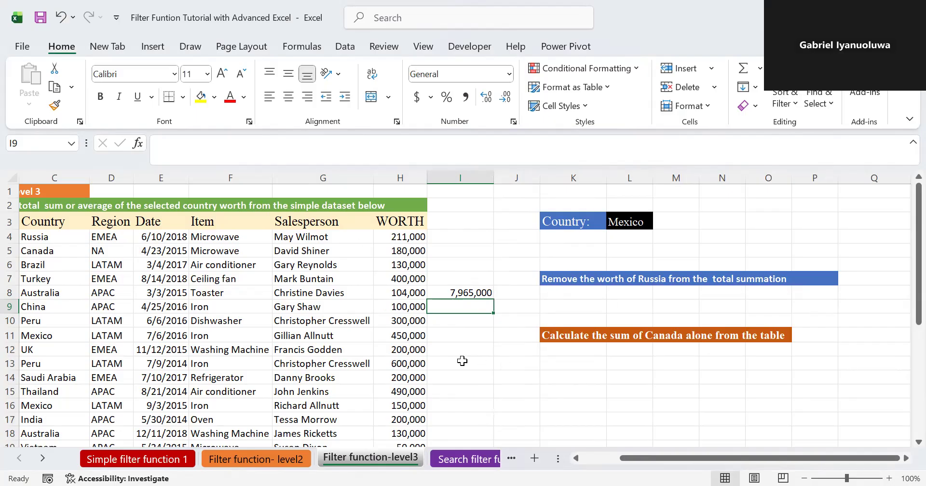
# - Enter the country name Russia in J13, beside the sales table
pyautogui.click(501, 360)
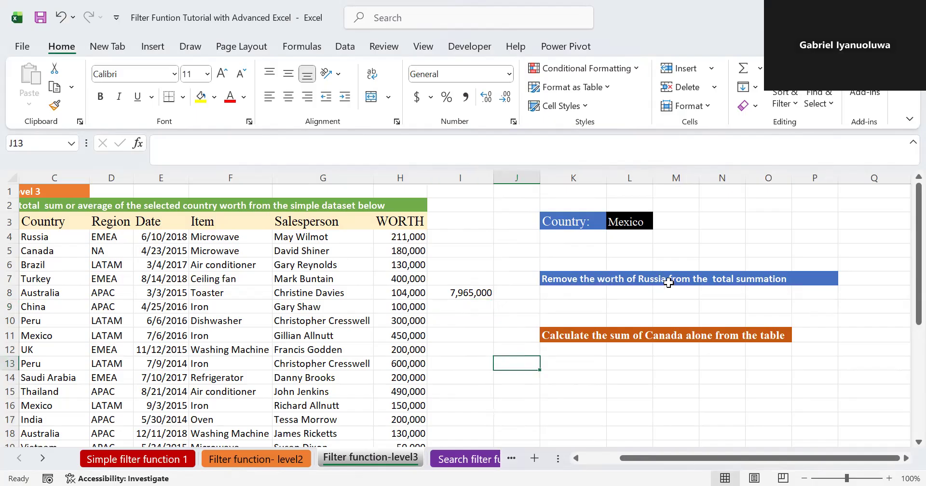
pyautogui.press('Left')
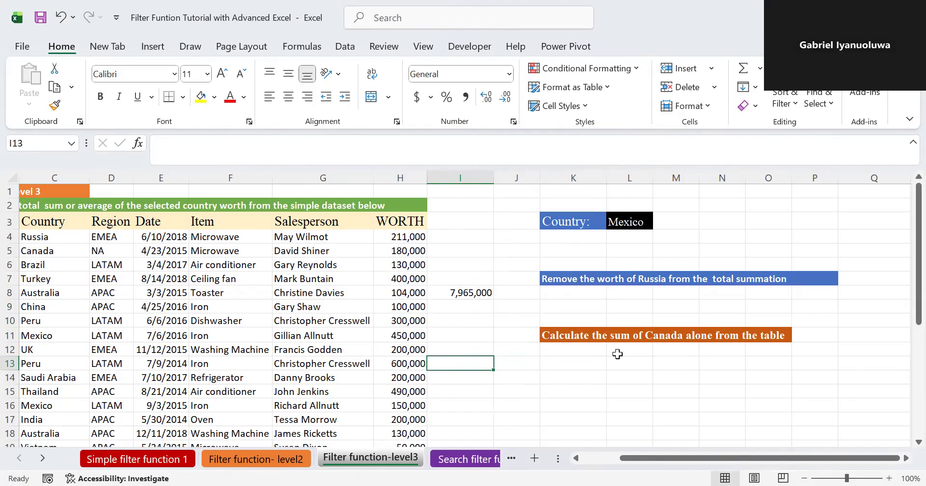
pyautogui.press('Right')
pyautogui.write('=')
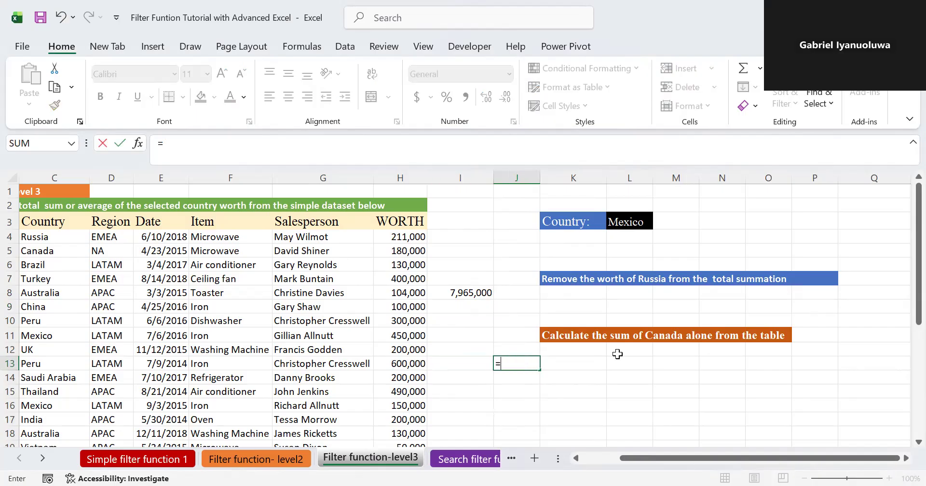
pyautogui.press('BackSpace')
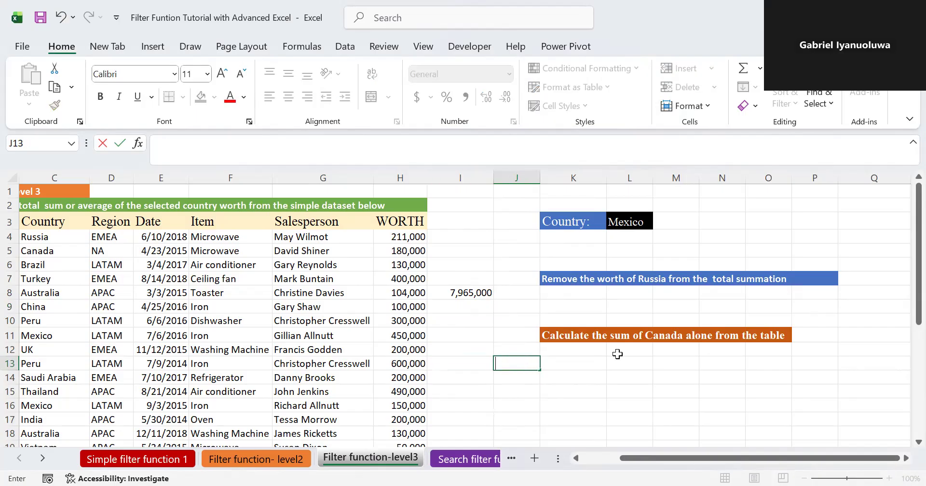
pyautogui.write('Russai')
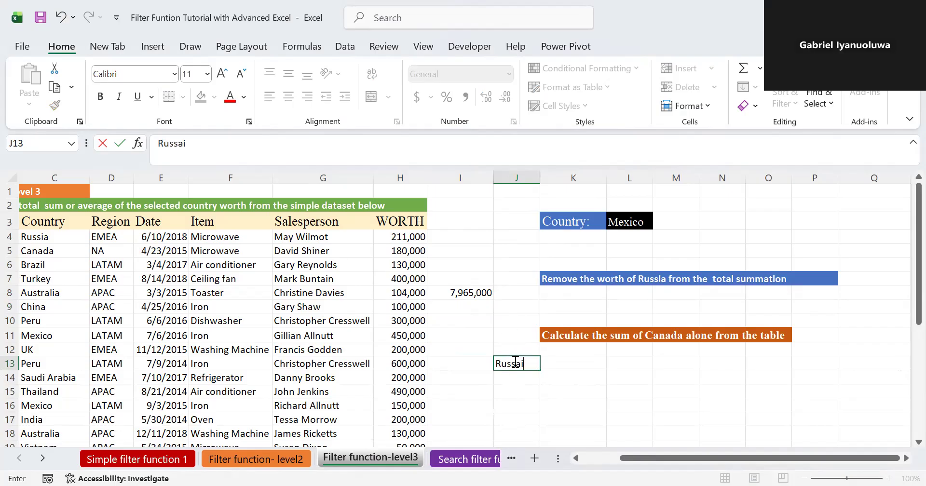
pyautogui.press('BackSpace')
pyautogui.press('BackSpace')
pyautogui.write('ia')
pyautogui.press('Return')
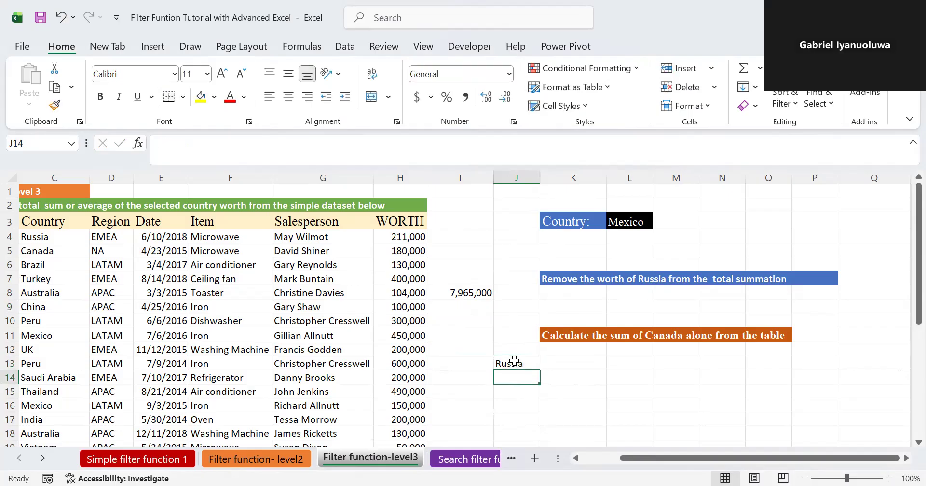
# - Start a FILTER formula in J15 with the full sales table including headers, B3:H32, as its array
pyautogui.click(513, 388)
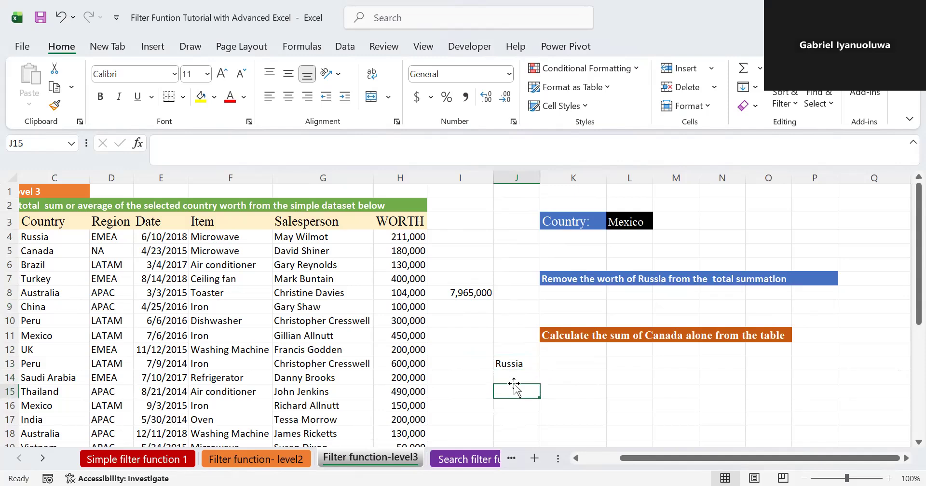
pyautogui.write('=fil')
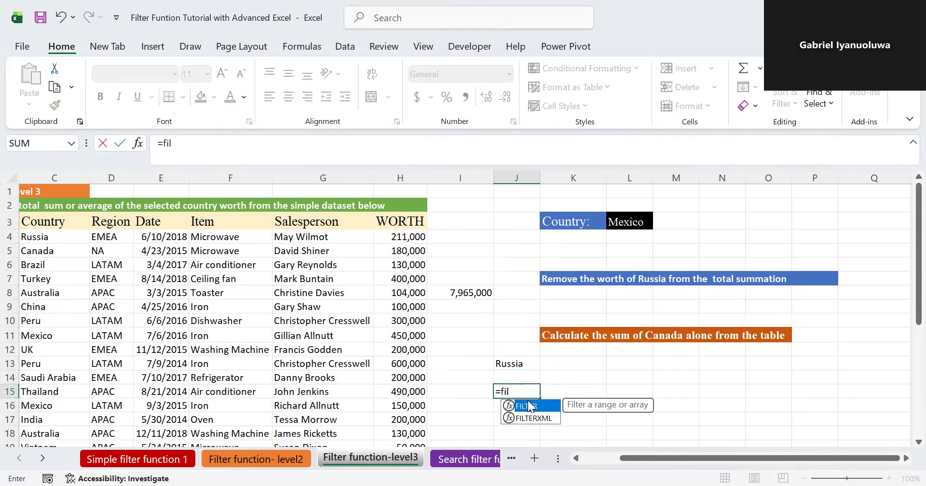
pyautogui.doubleClick(530, 407)
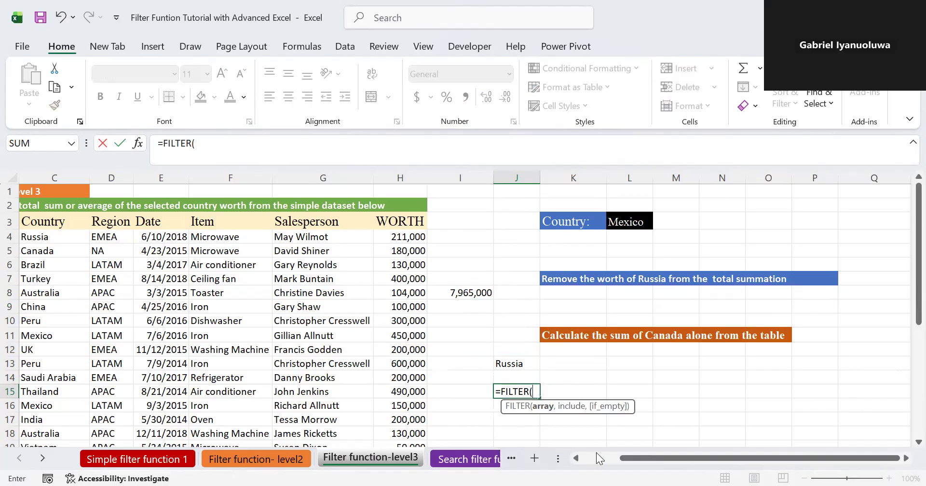
pyautogui.moveTo(623, 453); pyautogui.dragTo(583, 456)
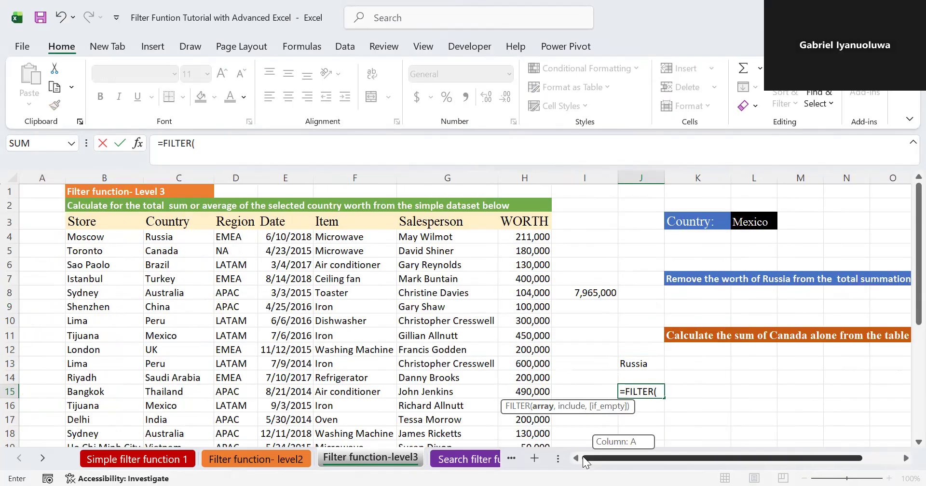
pyautogui.click(91, 223)
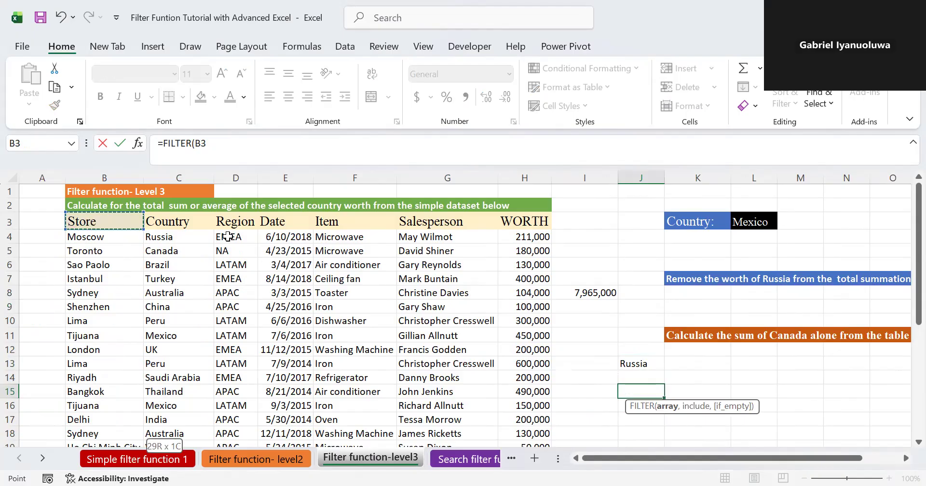
pyautogui.hotkey('ctrl', 'shift', 'Down')
pyautogui.hotkey('ctrl', 'shift', 'Right')
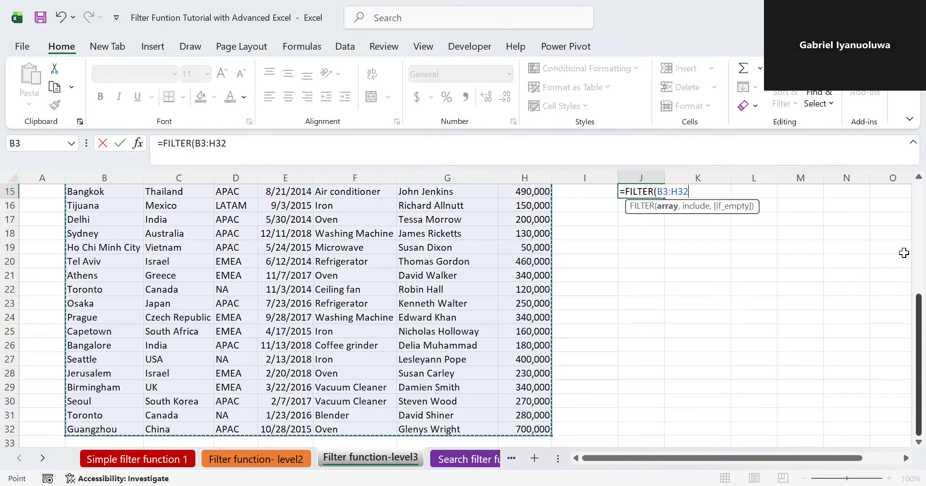
# - Complete the FILTER formula in J15 with the condition that the Country column C3:C32 is not equal to J13
pyautogui.moveTo(774, 457); pyautogui.dragTo(777, 461)
pyautogui.write(',')
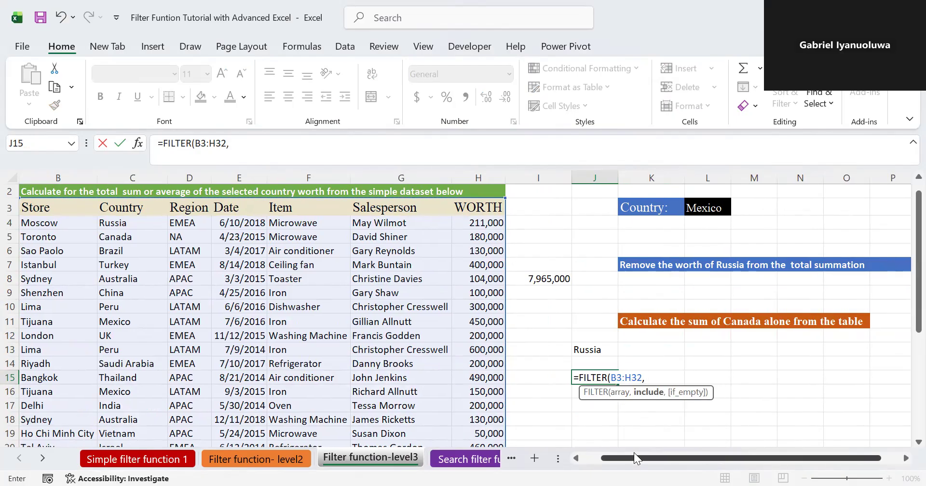
pyautogui.click(126, 203)
pyautogui.hotkey('ctrl', 'shift', 'Down')
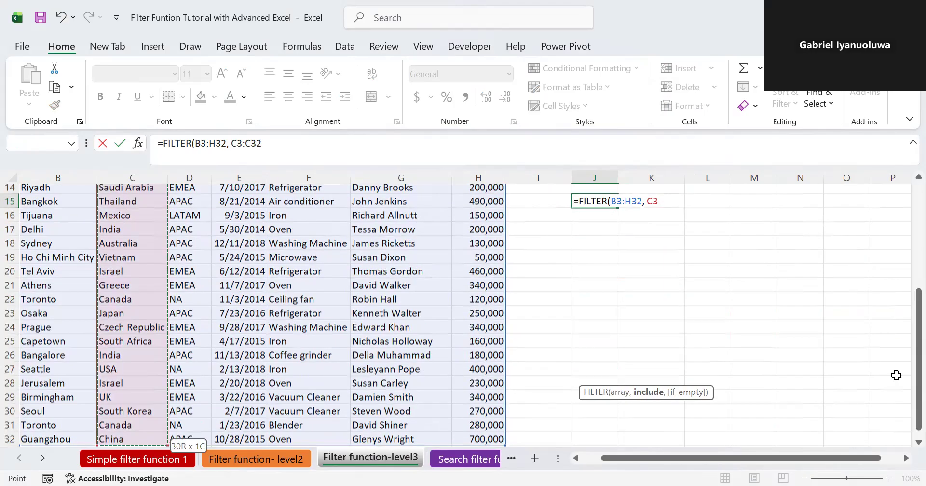
pyautogui.moveTo(918, 381); pyautogui.dragTo(902, 243)
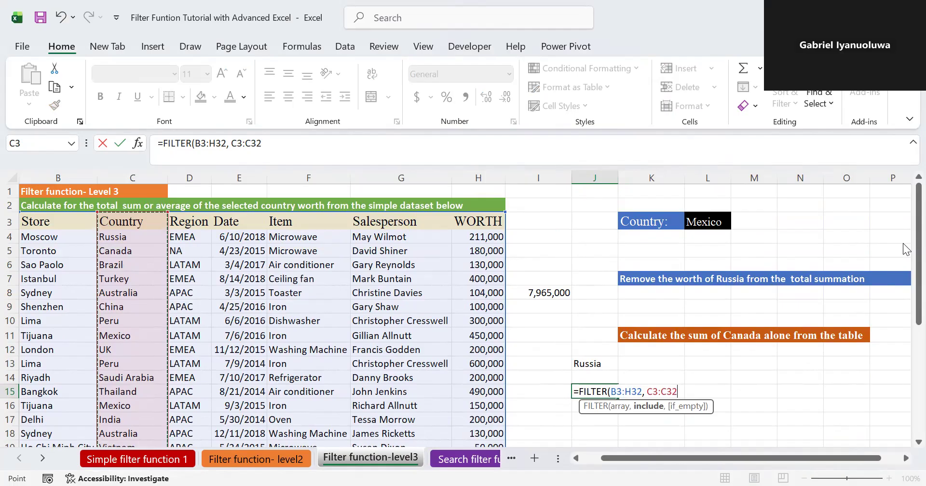
pyautogui.write('<>')
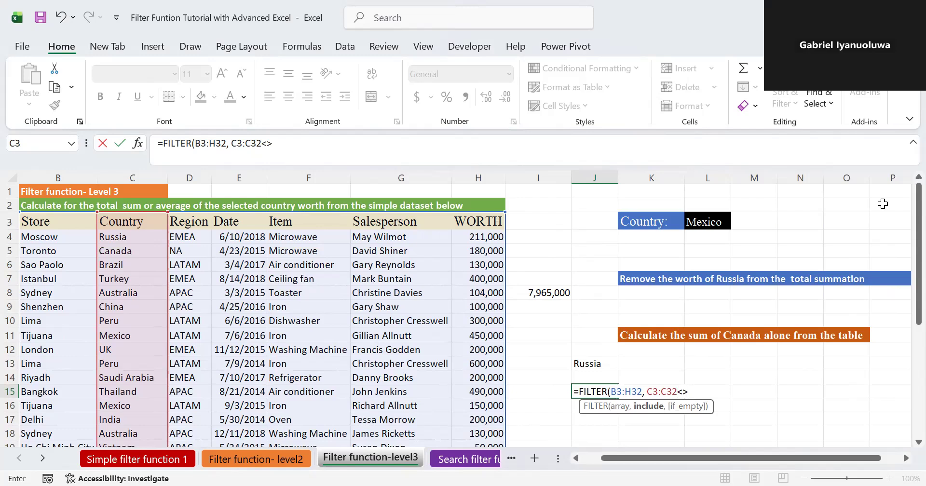
pyautogui.click(592, 362)
pyautogui.write(')')
pyautogui.press('Return')
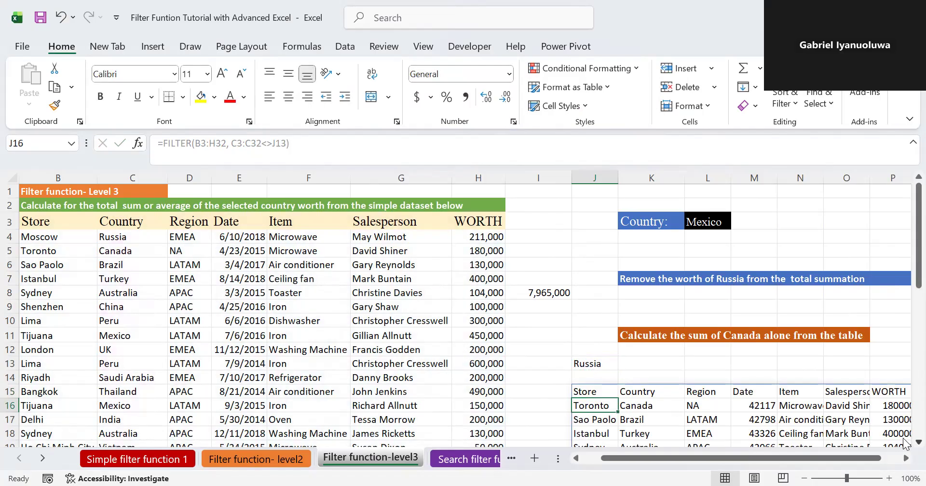
# - Try replacing the condition range in the J15 FILTER formula with the WORTH values H4:H32, still compared as not equal to J13
pyautogui.scroll(-2, 903, 439)
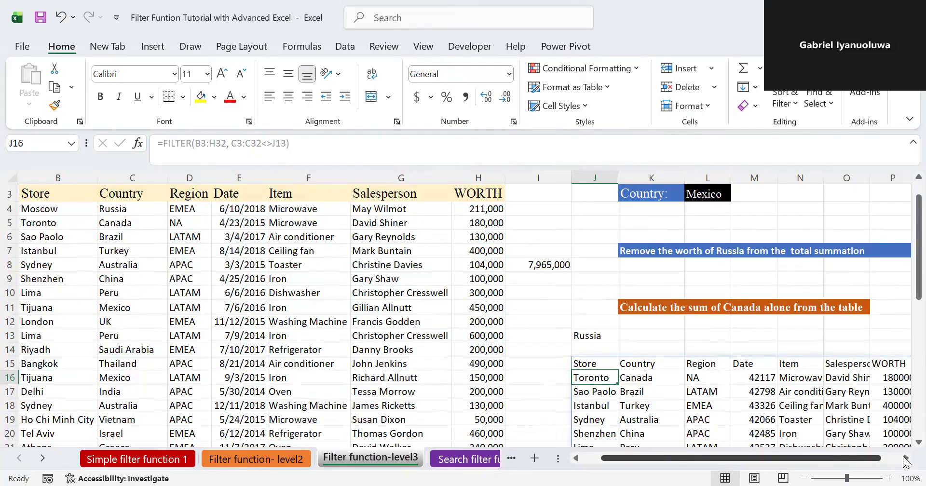
pyautogui.hscroll(3, 897, 446)
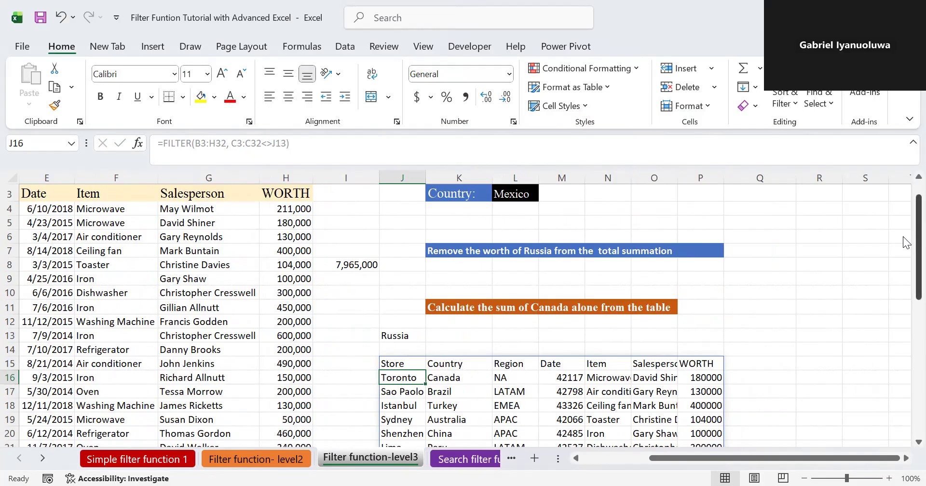
pyautogui.moveTo(904, 252); pyautogui.dragTo(903, 297)
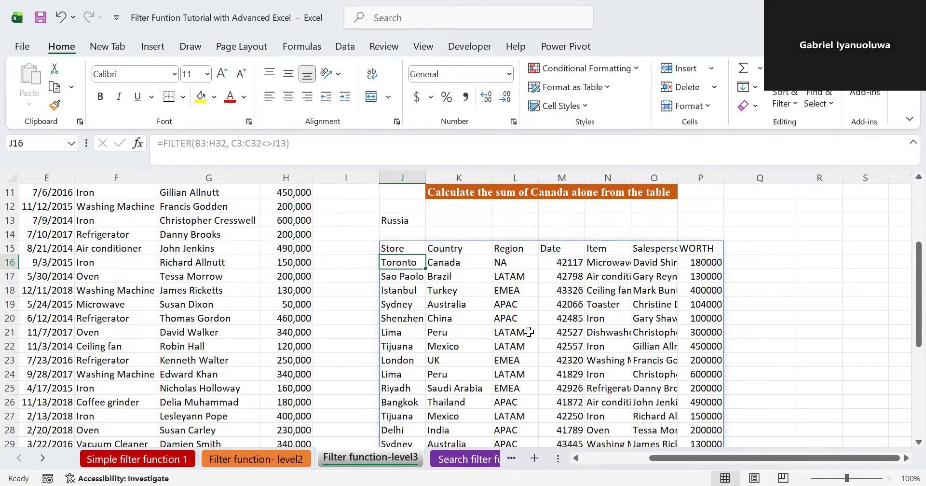
pyautogui.click(391, 248)
pyautogui.doubleClick(396, 248)
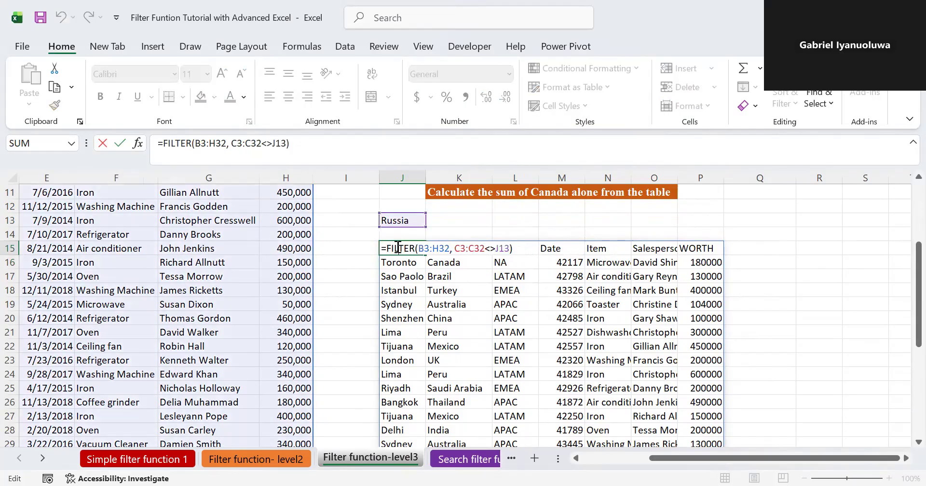
pyautogui.click(484, 248)
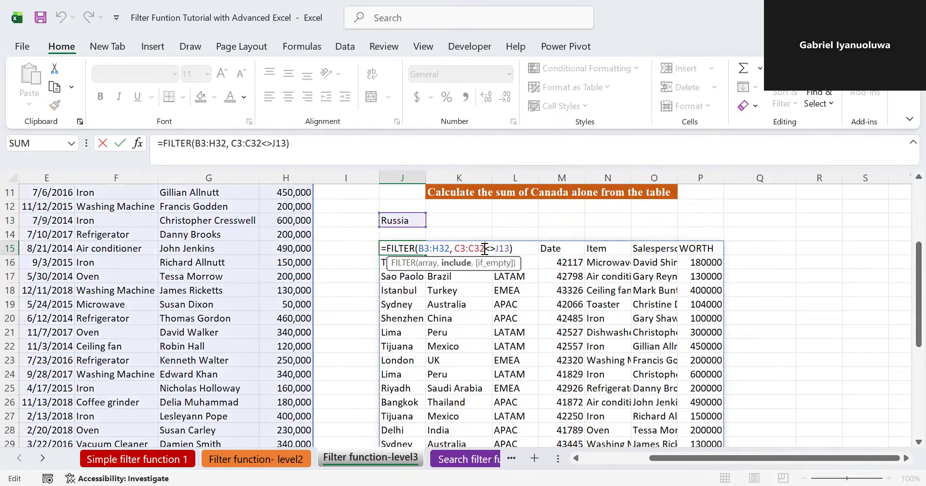
pyautogui.press('BackSpace')
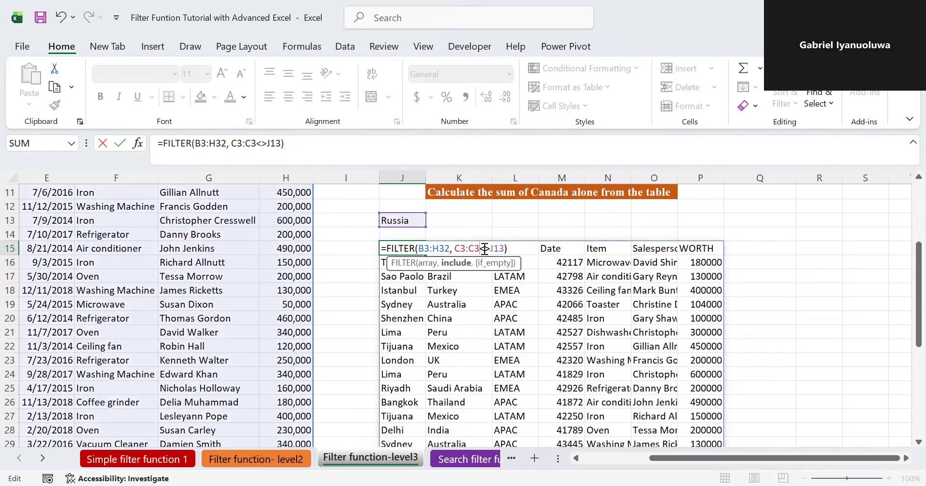
pyautogui.press('BackSpace')
pyautogui.press('BackSpace')
pyautogui.press('BackSpace')
pyautogui.press('BackSpace')
pyautogui.press('BackSpace')
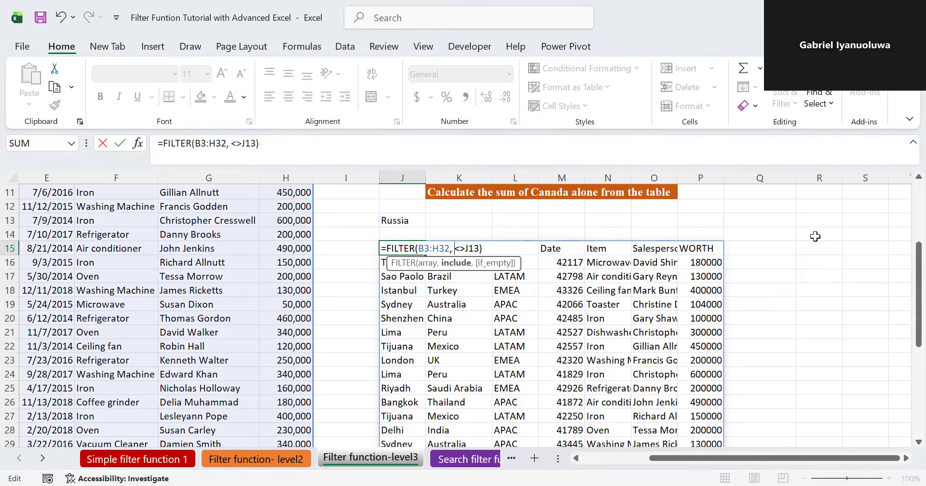
pyautogui.moveTo(906, 290); pyautogui.dragTo(906, 227)
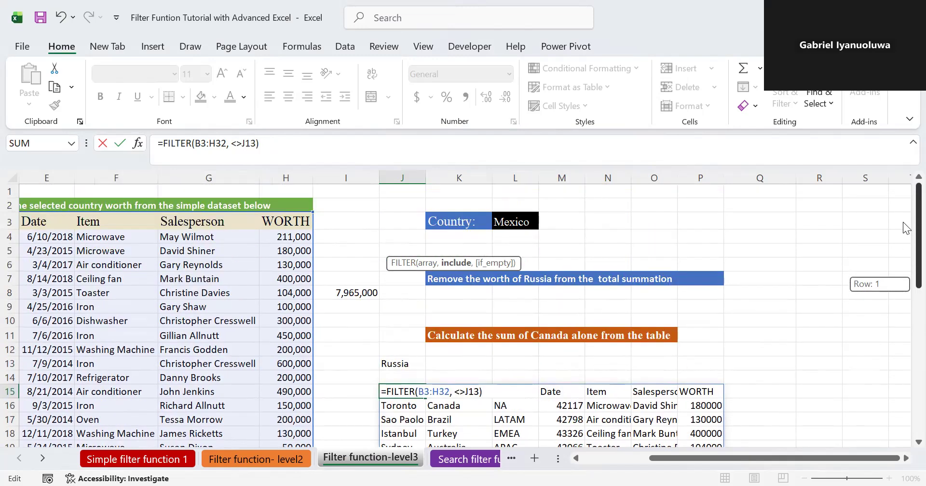
pyautogui.click(288, 238)
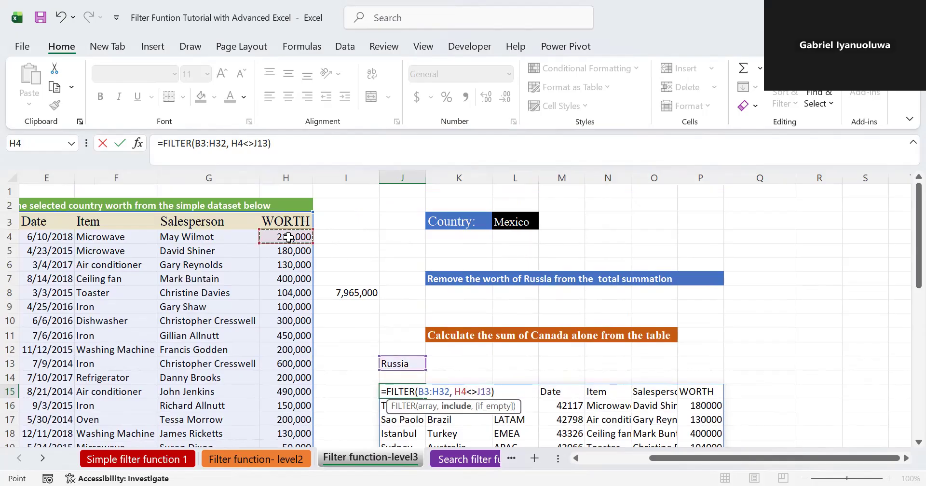
pyautogui.moveTo(289, 237); pyautogui.dragTo(288, 443)
pyautogui.moveTo(904, 300); pyautogui.dragTo(907, 218)
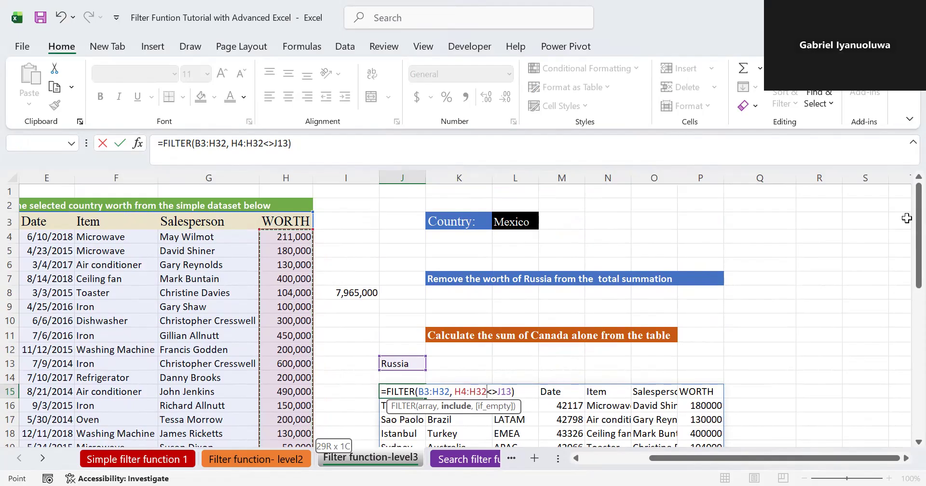
pyautogui.press('Return')
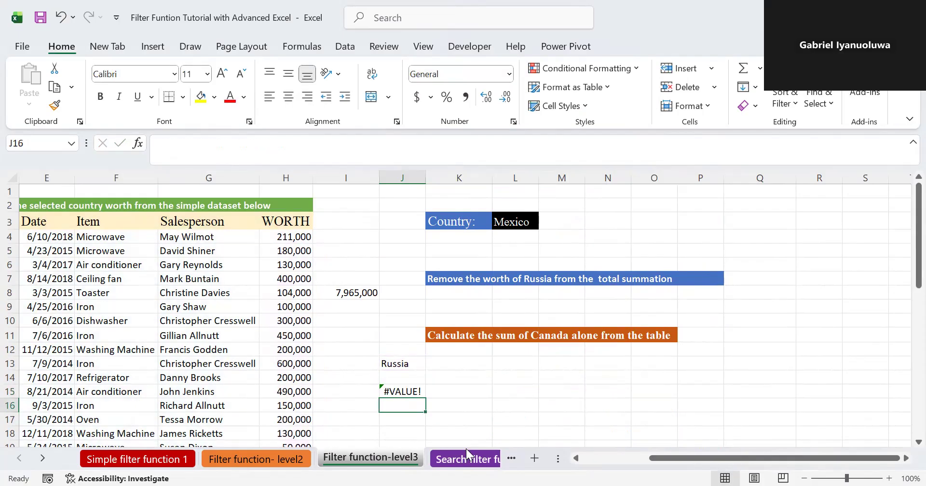
# - Clear the formula in J15 and start a new FILTER formula there with the full table B3:H32 as its array
pyautogui.doubleClick(393, 392)
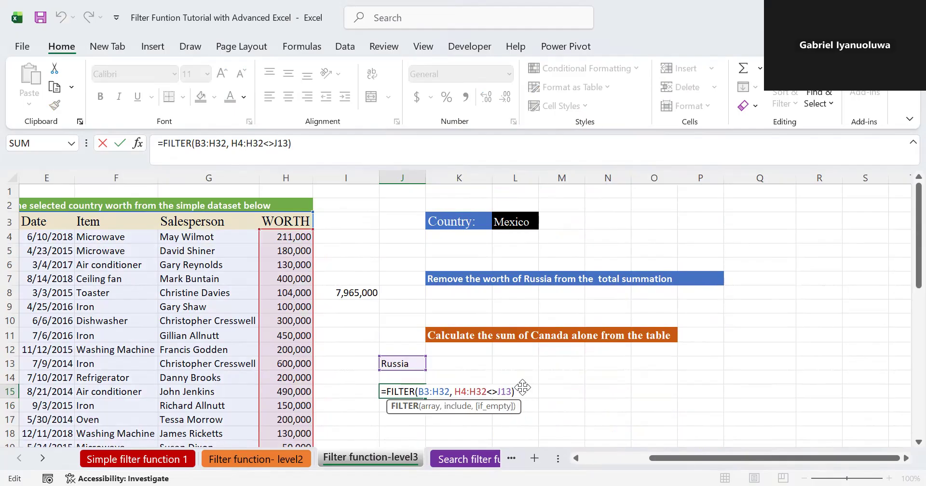
pyautogui.press('Escape')
pyautogui.write('=')
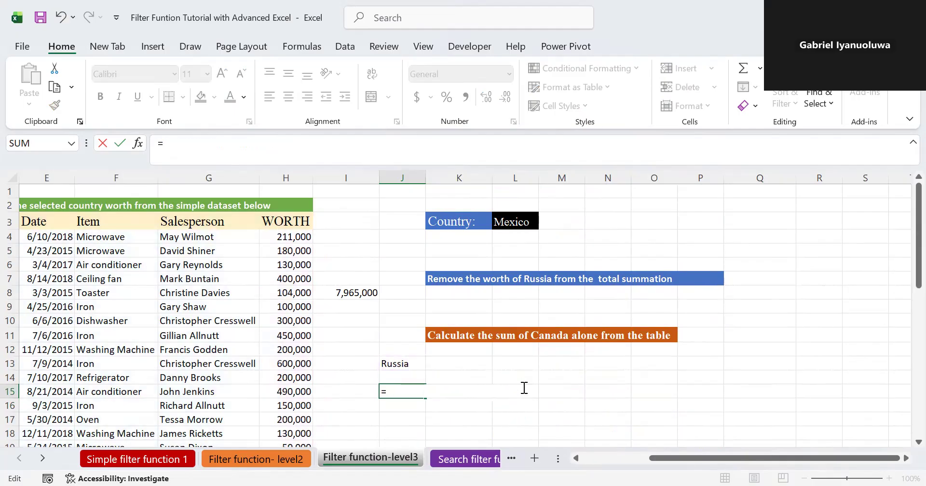
pyautogui.write('fil')
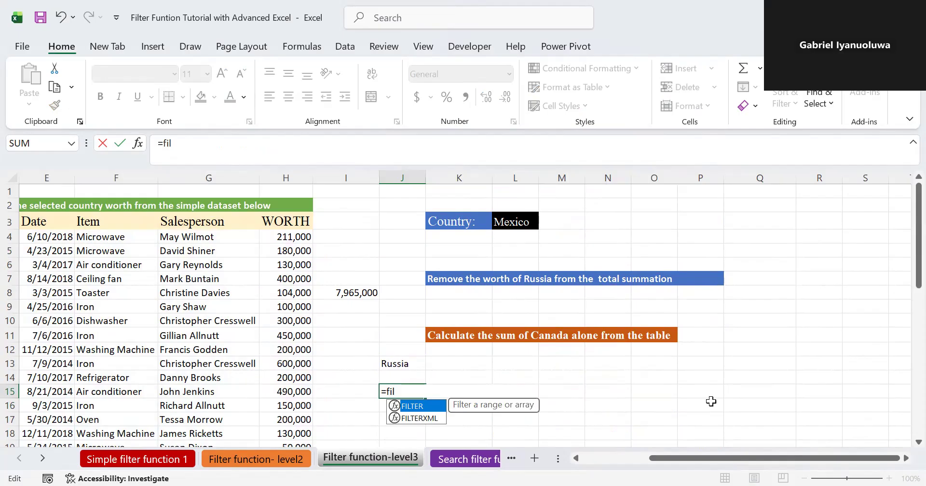
pyautogui.press('Tab')
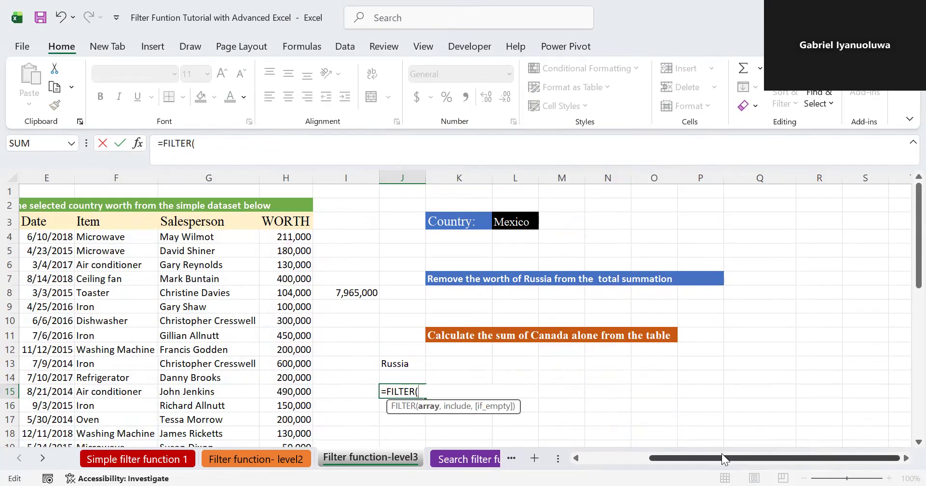
pyautogui.moveTo(719, 454); pyautogui.dragTo(655, 463)
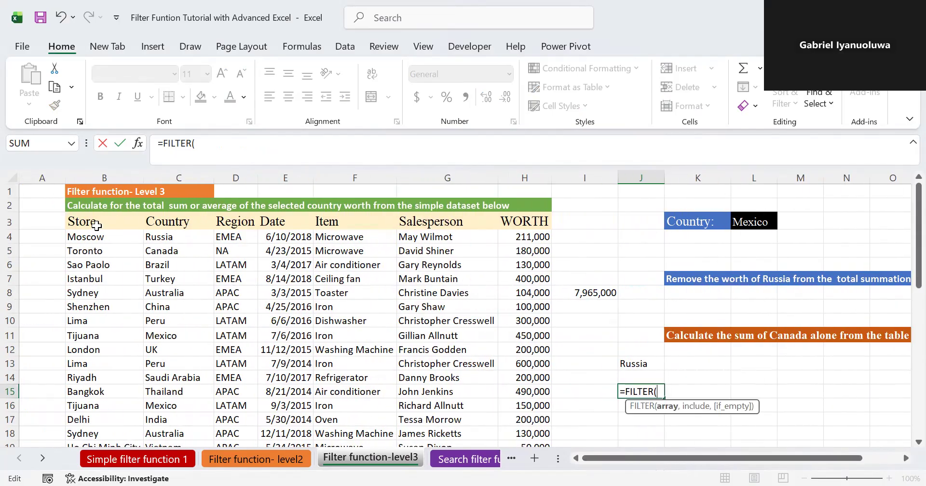
pyautogui.moveTo(81, 223); pyautogui.dragTo(157, 446)
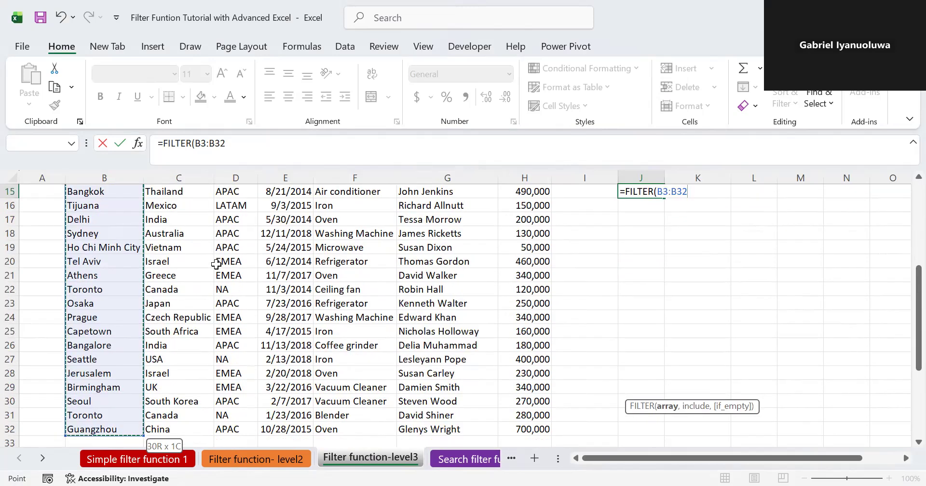
pyautogui.hotkey('ctrl', 'shift', 'Right')
pyautogui.scroll(3, 902, 317)
pyautogui.scroll(2, 902, 259)
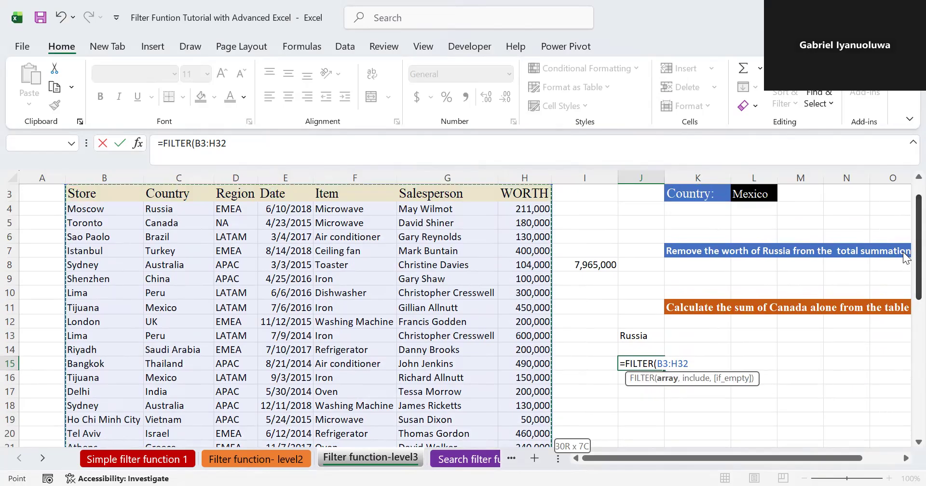
pyautogui.write(',')
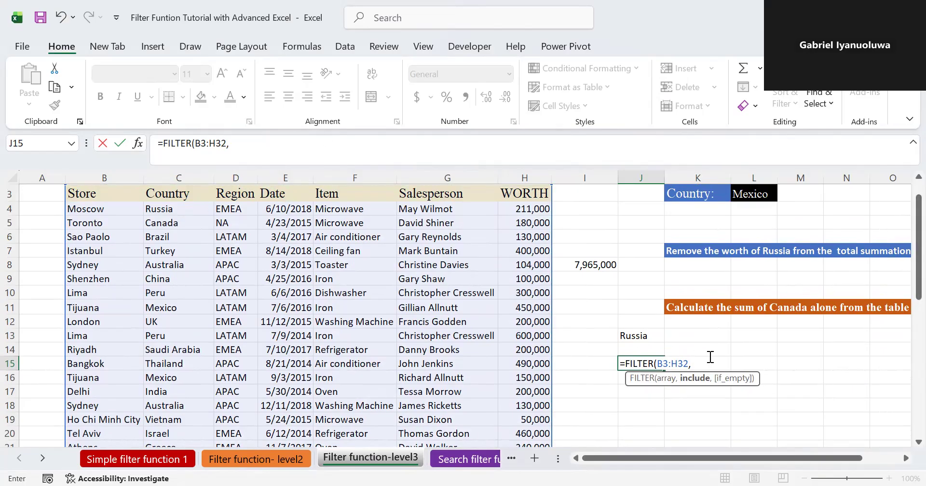
# - Finish the new J15 FILTER formula with the include condition C3:C32<>J13 to exclude the country named in J13
pyautogui.moveTo(726, 454); pyautogui.dragTo(743, 456)
pyautogui.click(124, 191)
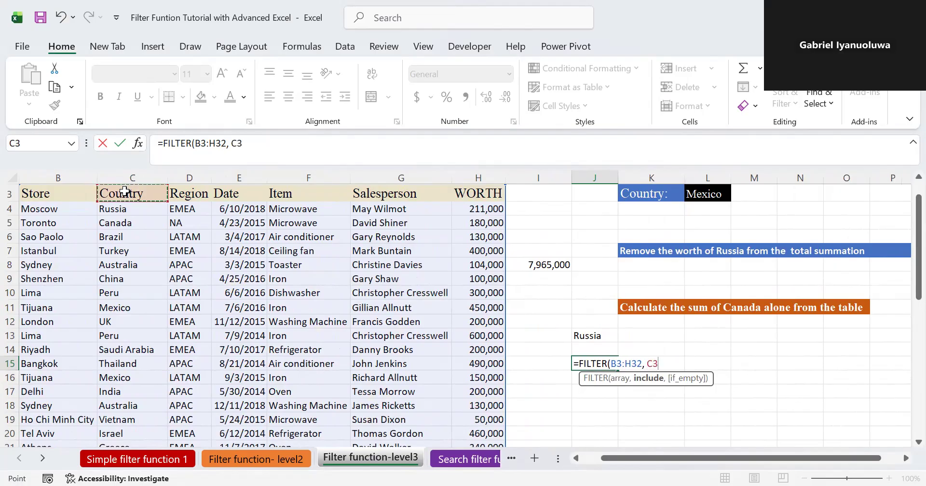
pyautogui.moveTo(124, 191); pyautogui.dragTo(124, 191)
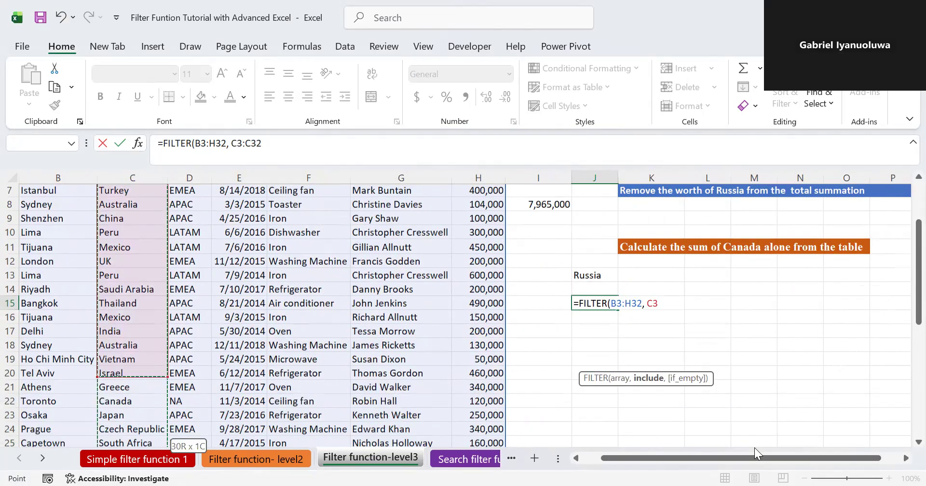
pyautogui.scroll(-3, 754, 448)
pyautogui.scroll(5, 903, 349)
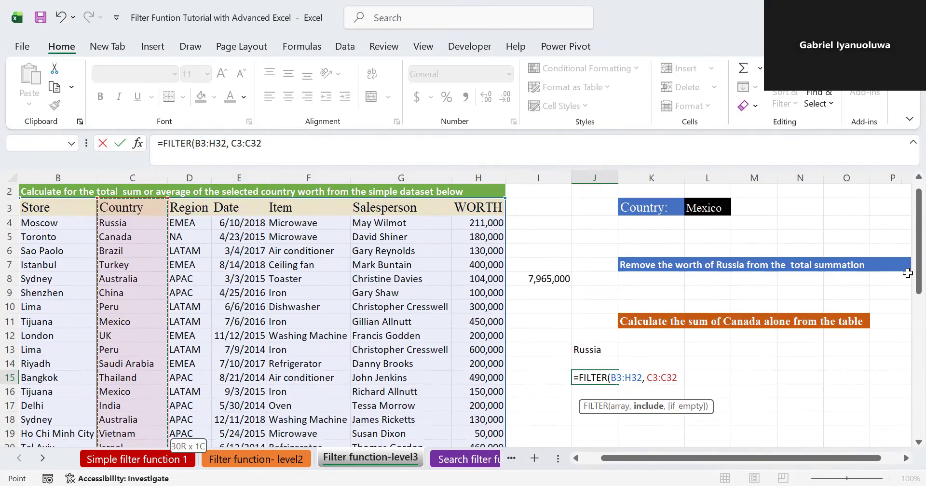
pyautogui.write('<>')
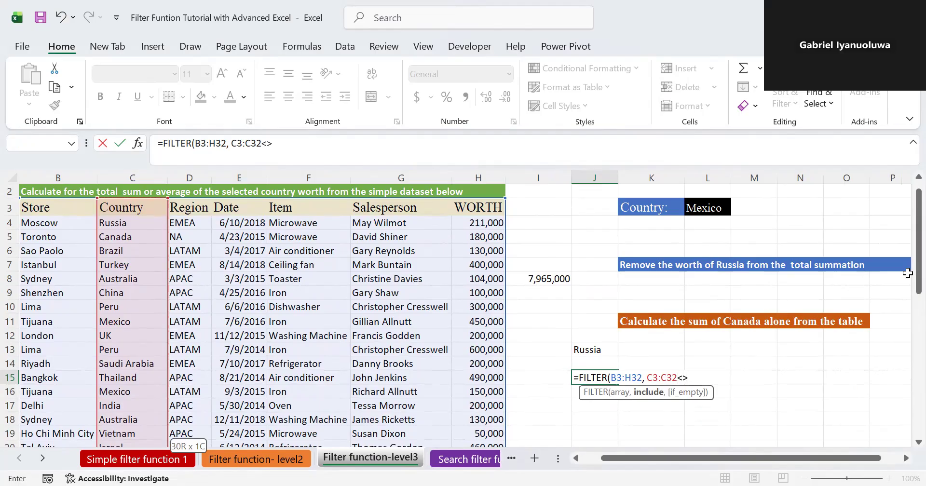
pyautogui.click(588, 347)
pyautogui.write(')')
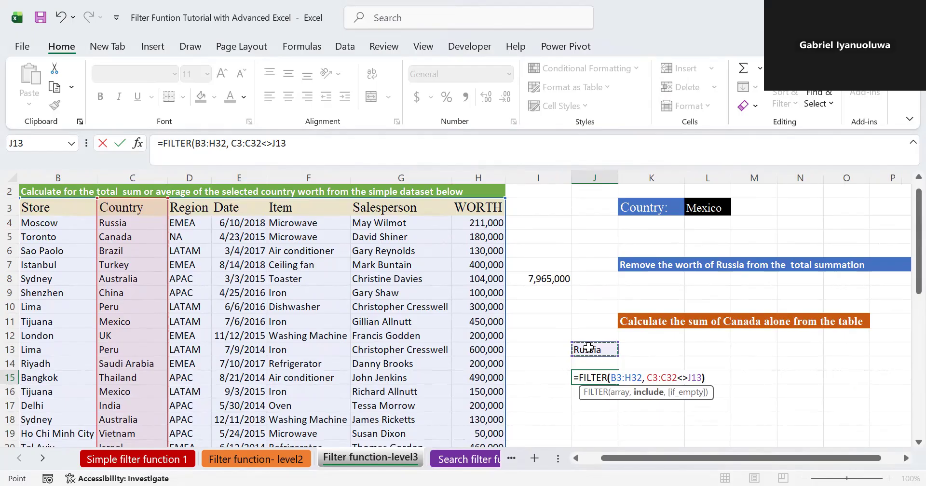
pyautogui.press('Return')
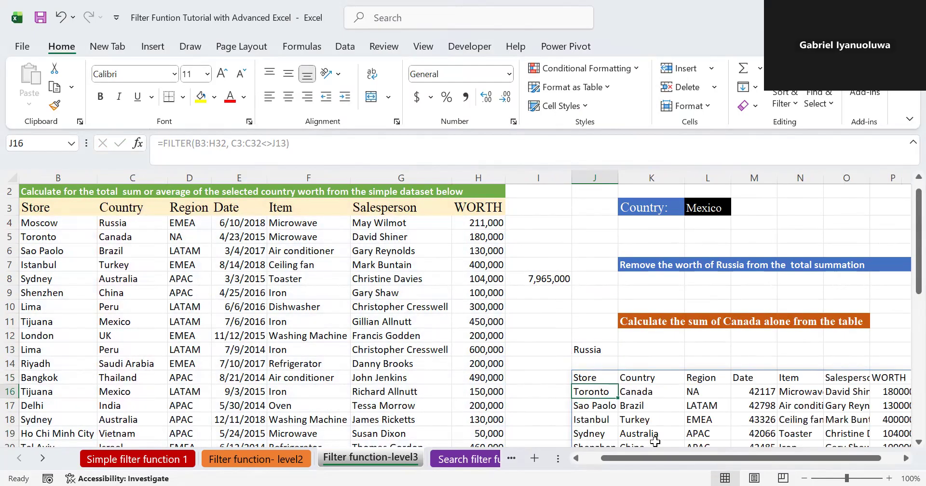
# - Replace the country name in J13 with Canada so the filtered table excludes that country's records
pyautogui.moveTo(658, 458); pyautogui.dragTo(692, 458)
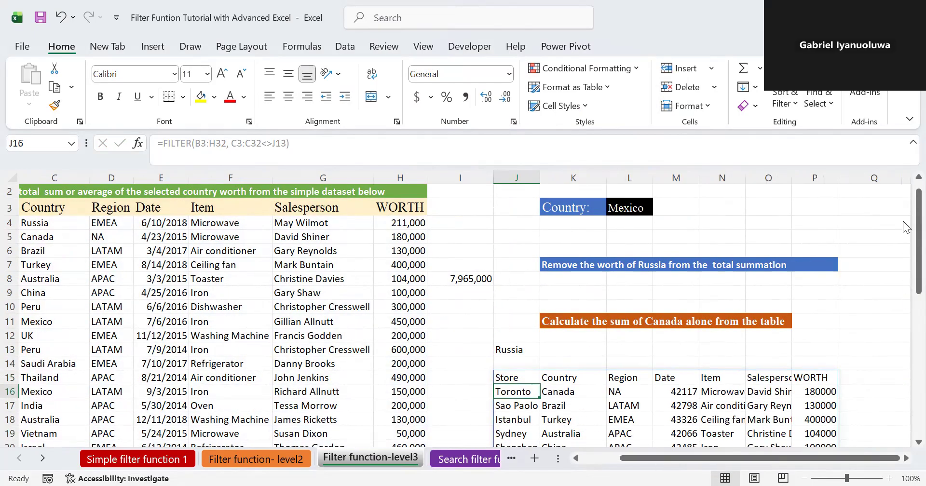
pyautogui.moveTo(904, 213); pyautogui.dragTo(906, 337)
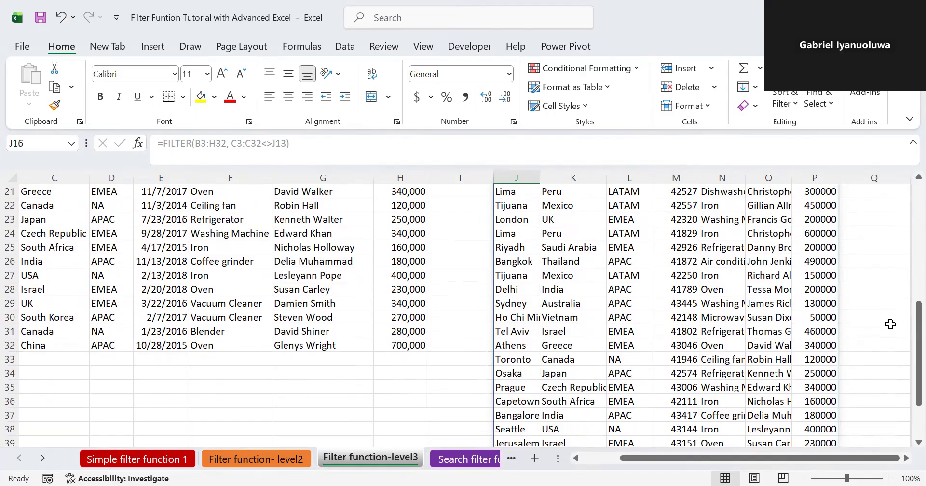
pyautogui.moveTo(904, 345); pyautogui.dragTo(905, 273)
pyautogui.click(511, 253)
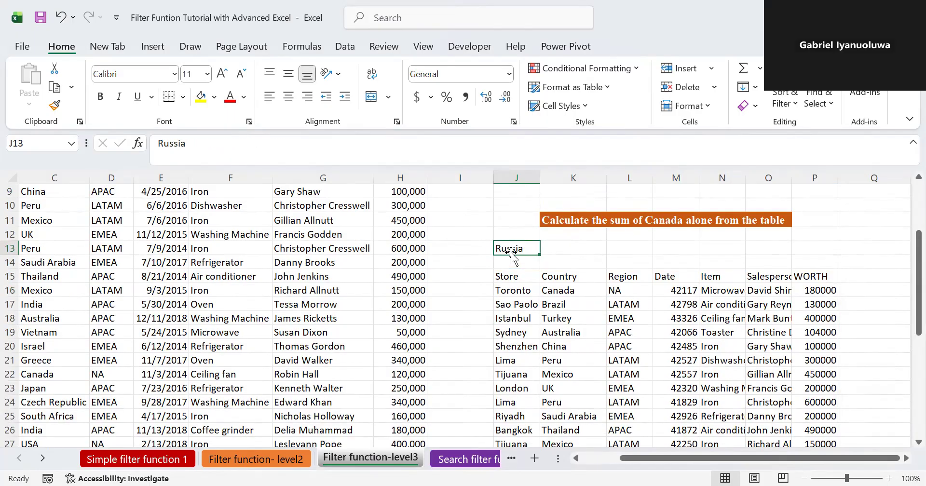
pyautogui.doubleClick(523, 248)
pyautogui.press('BackSpace')
pyautogui.press('BackSpace')
pyautogui.press('BackSpace')
pyautogui.press('BackSpace')
pyautogui.press('BackSpace')
pyautogui.press('BackSpace')
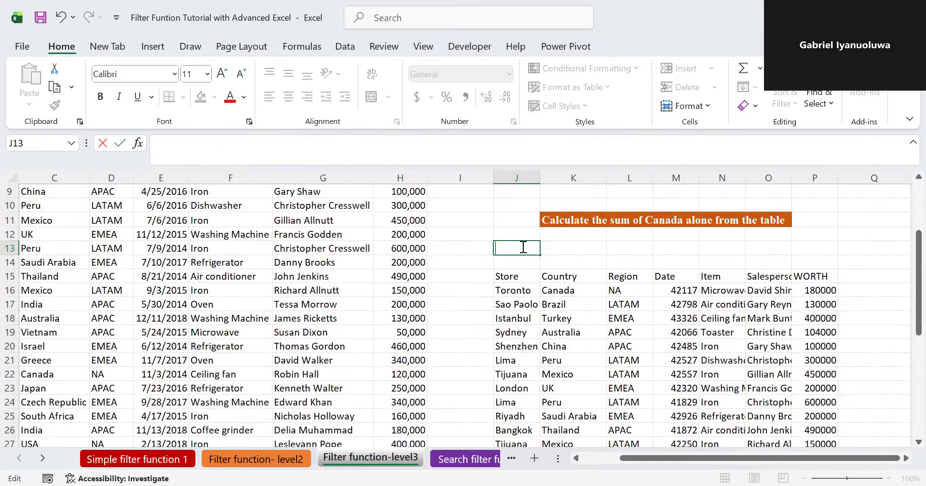
pyautogui.write('Canada')
pyautogui.press('Return')
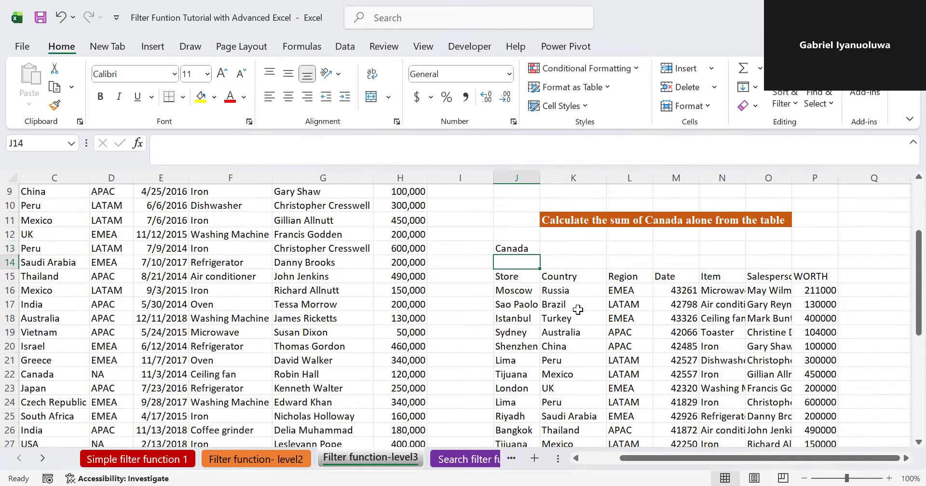
pyautogui.moveTo(904, 304)
pyautogui.mouseDown()
pyautogui.moveTo(906, 331)
pyautogui.moveTo(906, 289)
pyautogui.moveTo(905, 408)
pyautogui.moveTo(903, 302)
pyautogui.mouseUp()
pyautogui.click(517, 261)
pyautogui.doubleClick(515, 261)
pyautogui.click(508, 278)
pyautogui.doubleClick(510, 264)
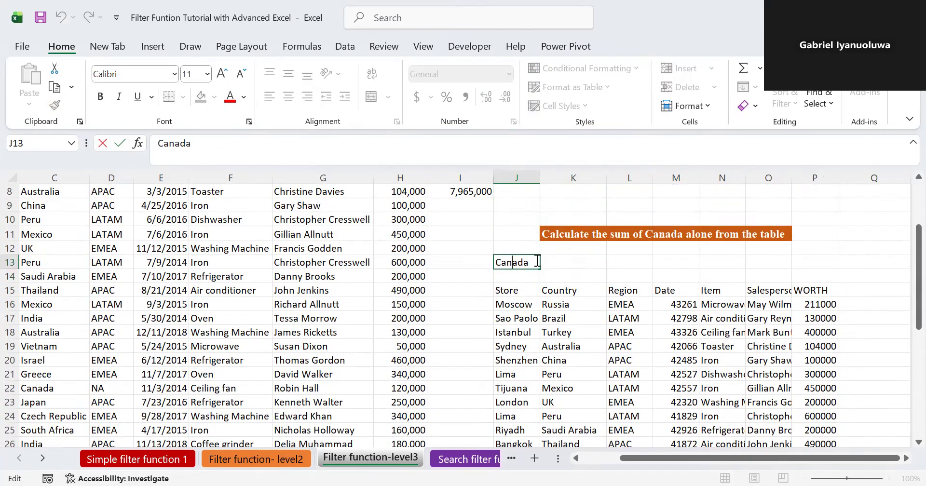
pyautogui.click(521, 291)
pyautogui.click(507, 261)
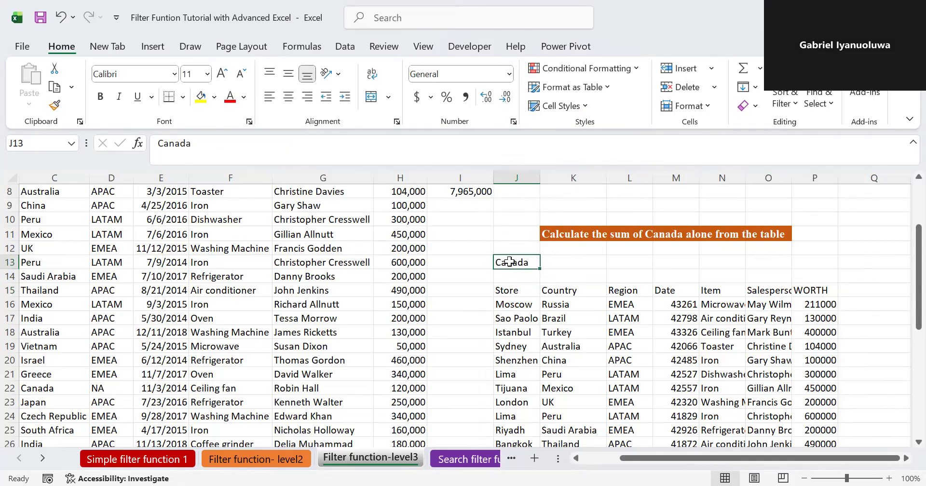
pyautogui.doubleClick(507, 260)
# - Open the FILTER formula in J15 for editing
pyautogui.click(512, 293)
pyautogui.doubleClick(513, 293)
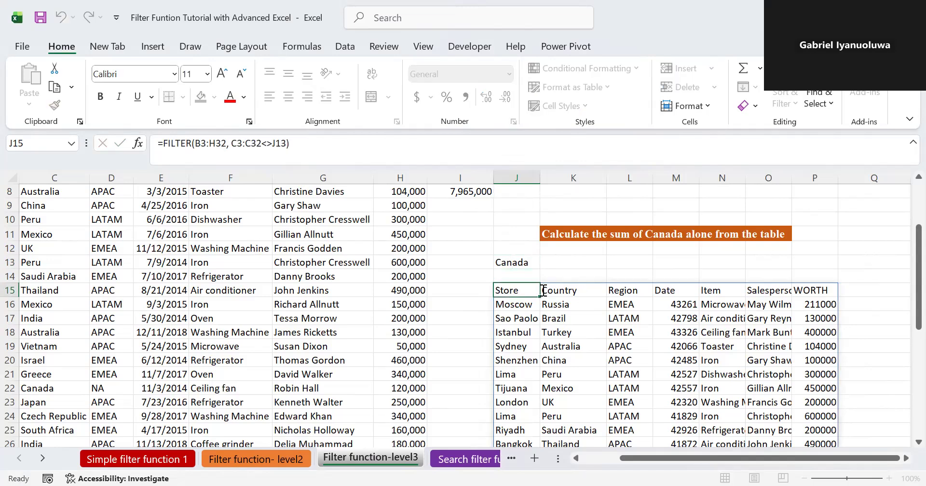